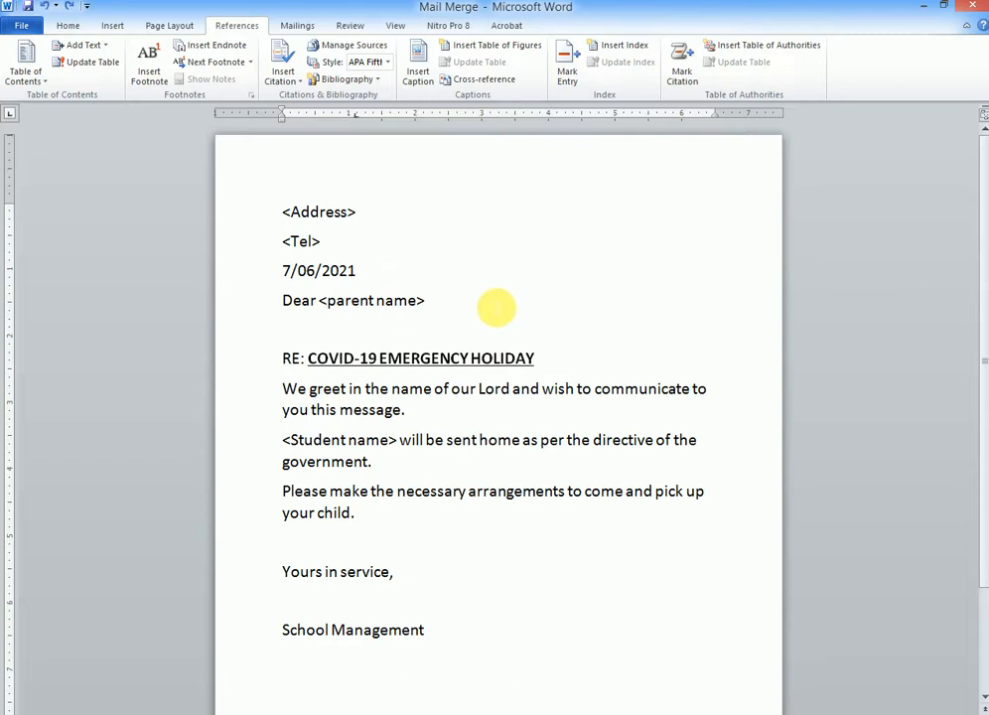
Step: Make the holiday letter a Letters mail merge and begin typing a new recipient list
click(289, 24)
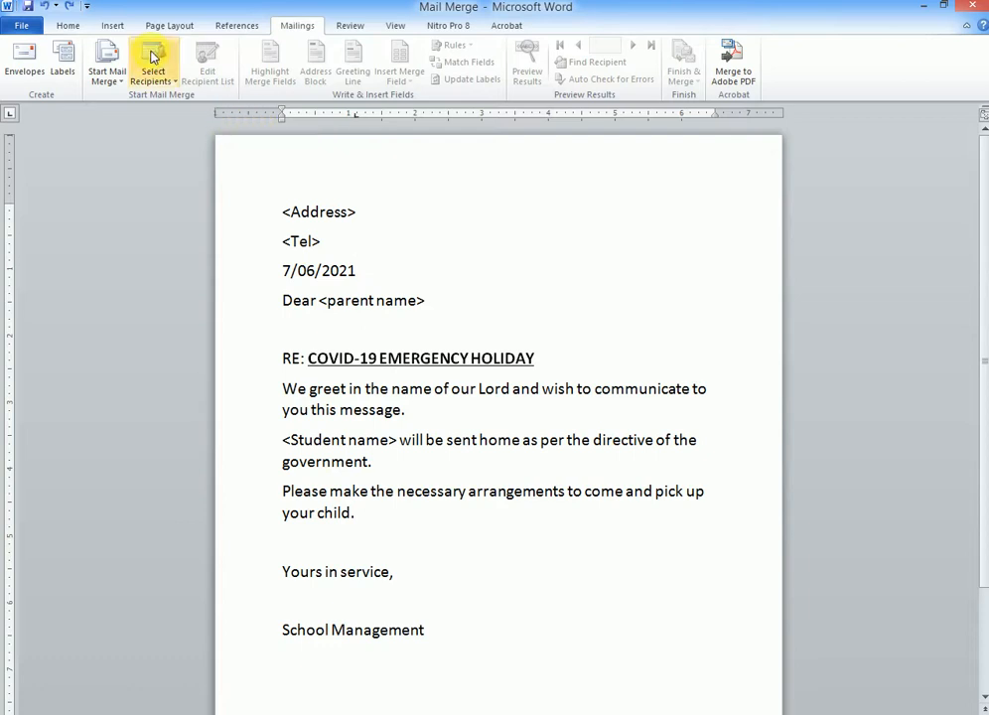
click(118, 84)
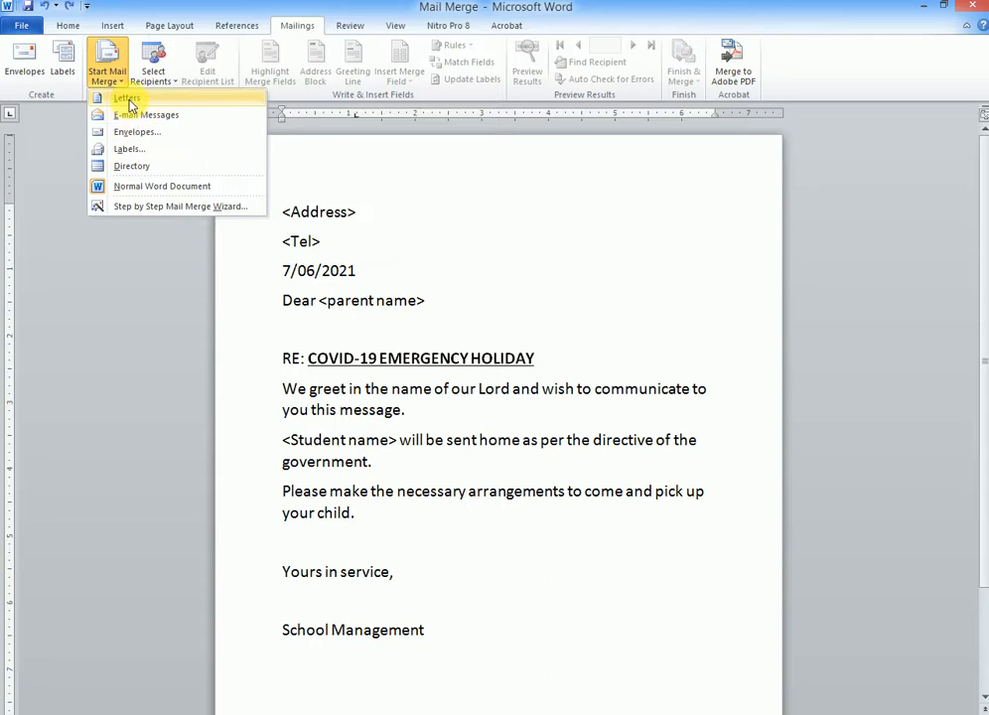
click(128, 100)
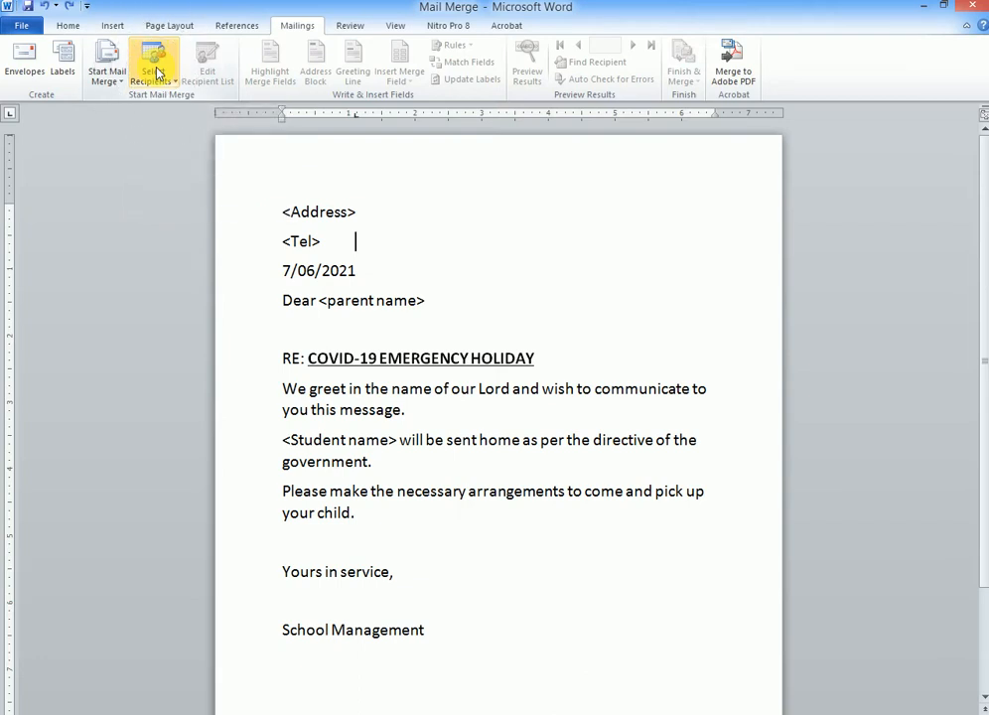
click(156, 73)
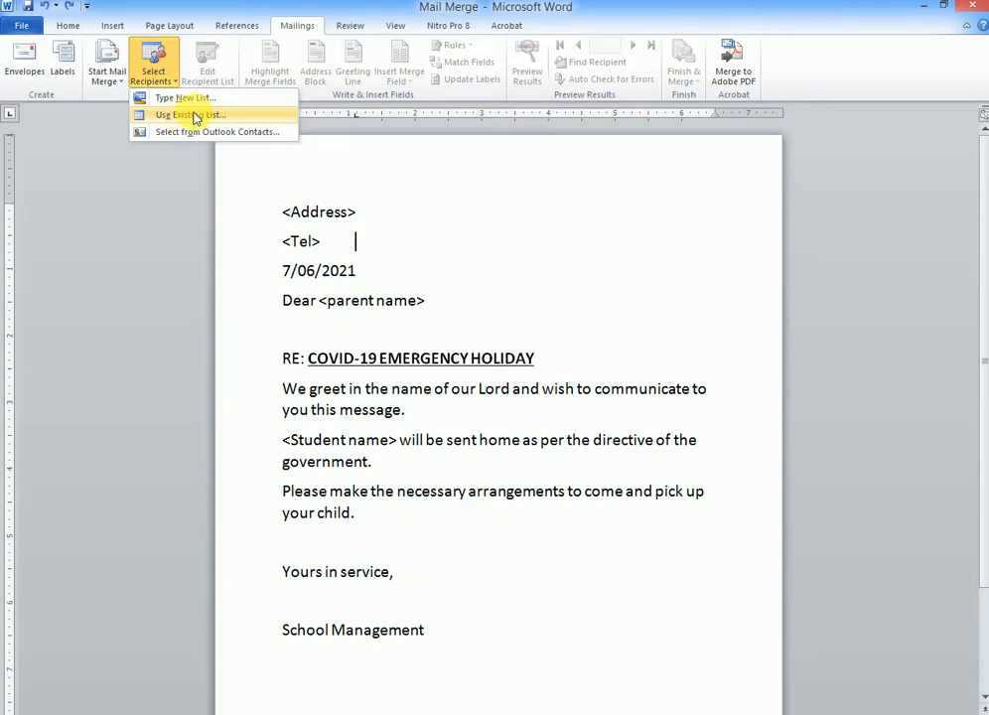
click(192, 99)
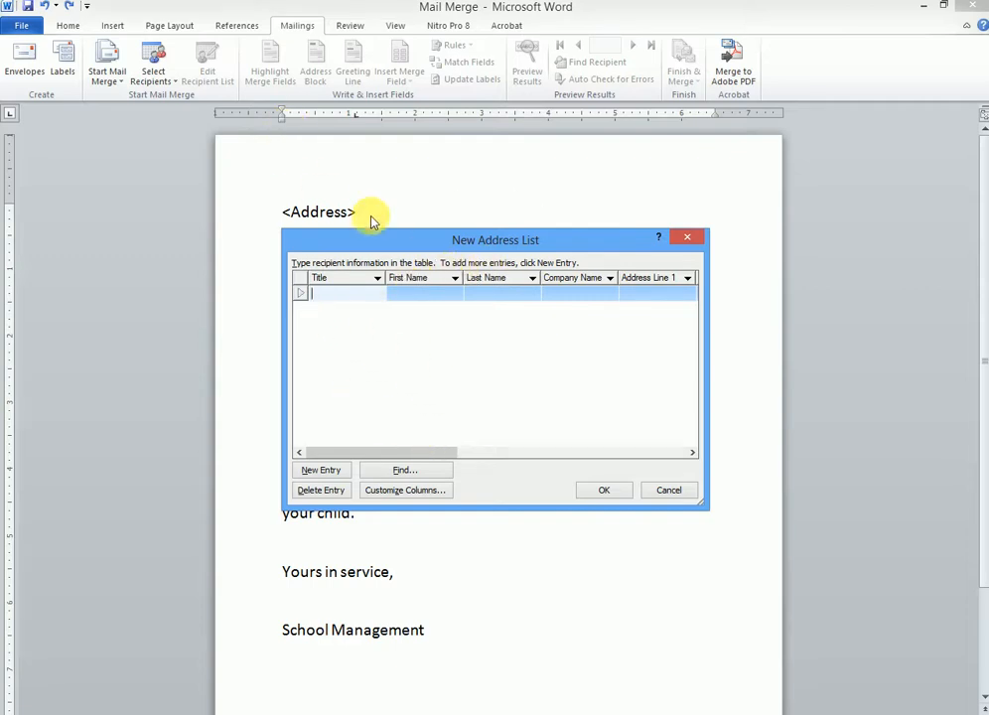
Step: Scroll across the New Address List columns and bring up Customize Columns
click(692, 452)
click(692, 452)
click(692, 452)
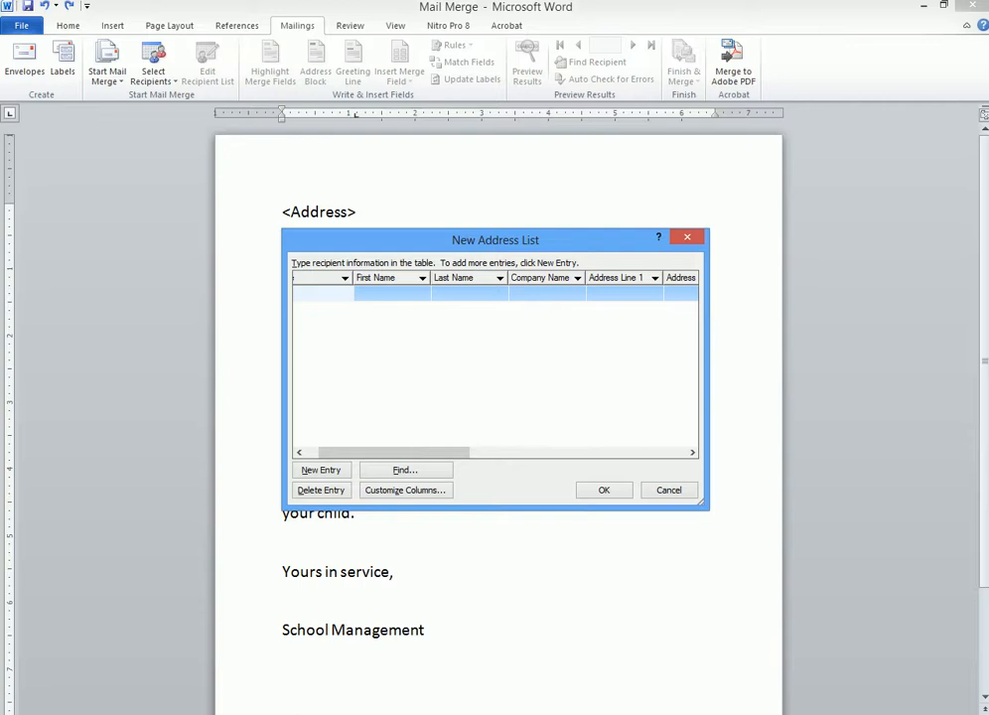
click(379, 493)
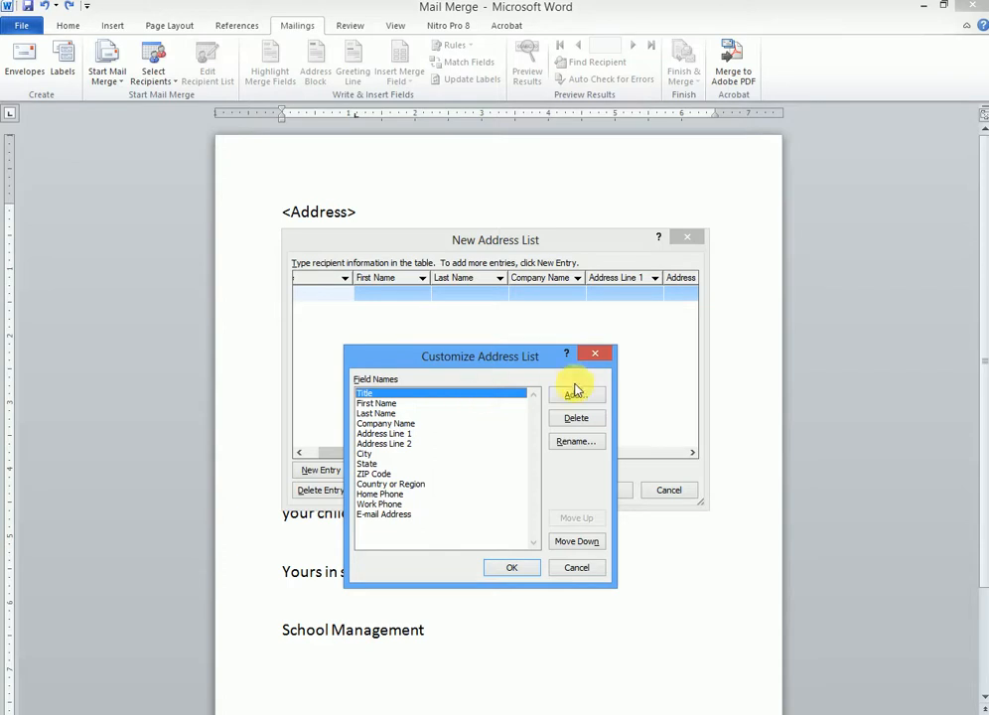
Step: Delete the Last Name, Company Name and Address Line 2 fields from the recipient list
click(378, 413)
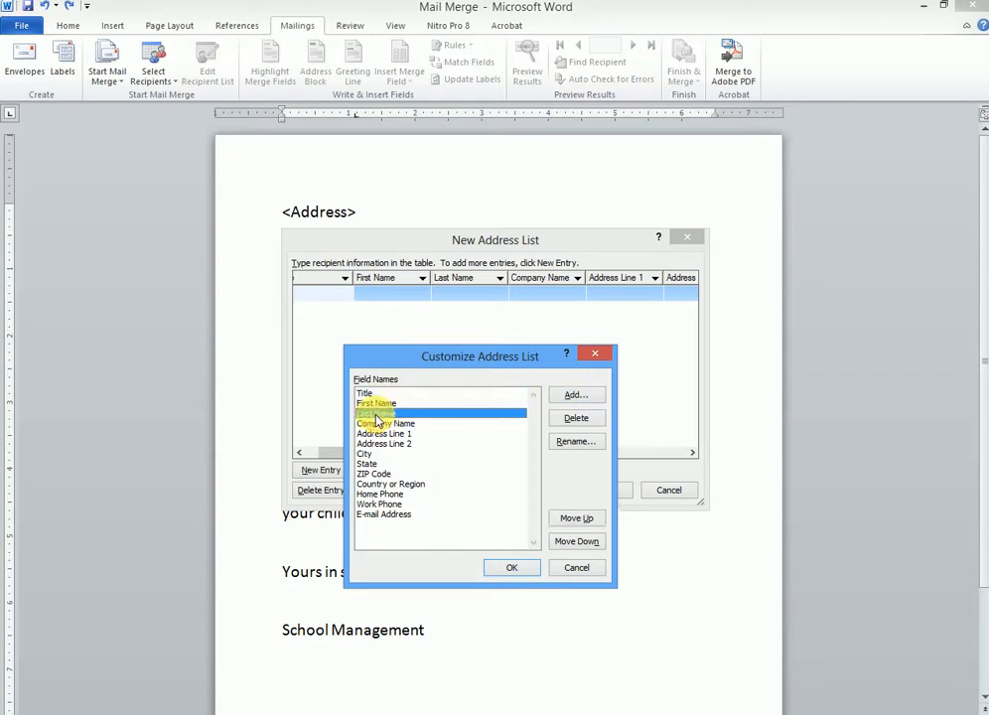
click(573, 418)
click(469, 425)
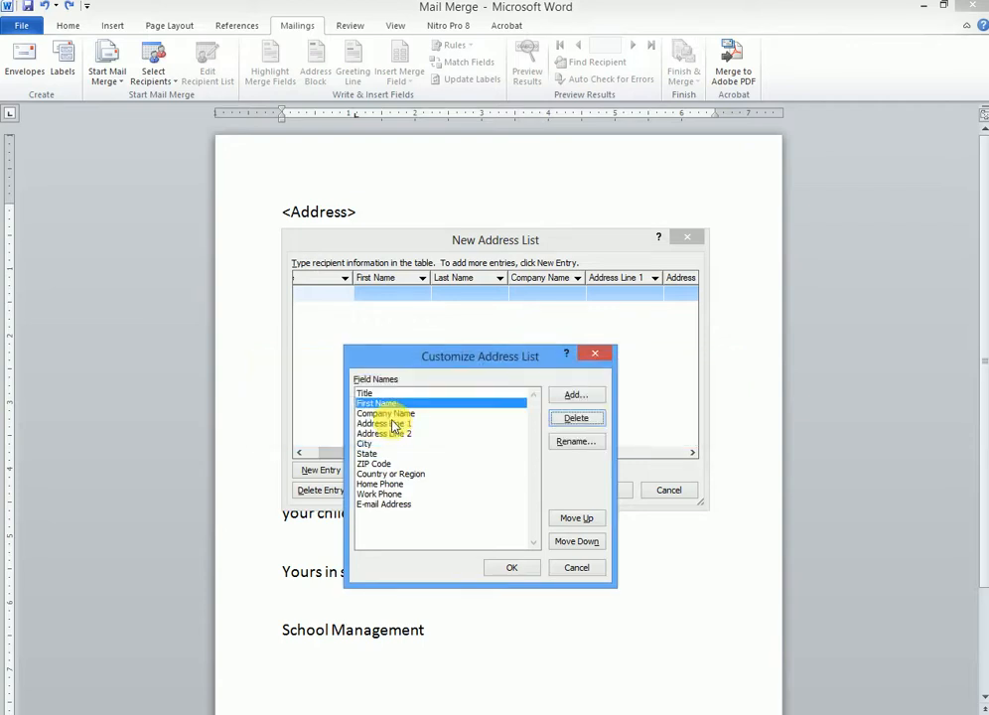
click(392, 413)
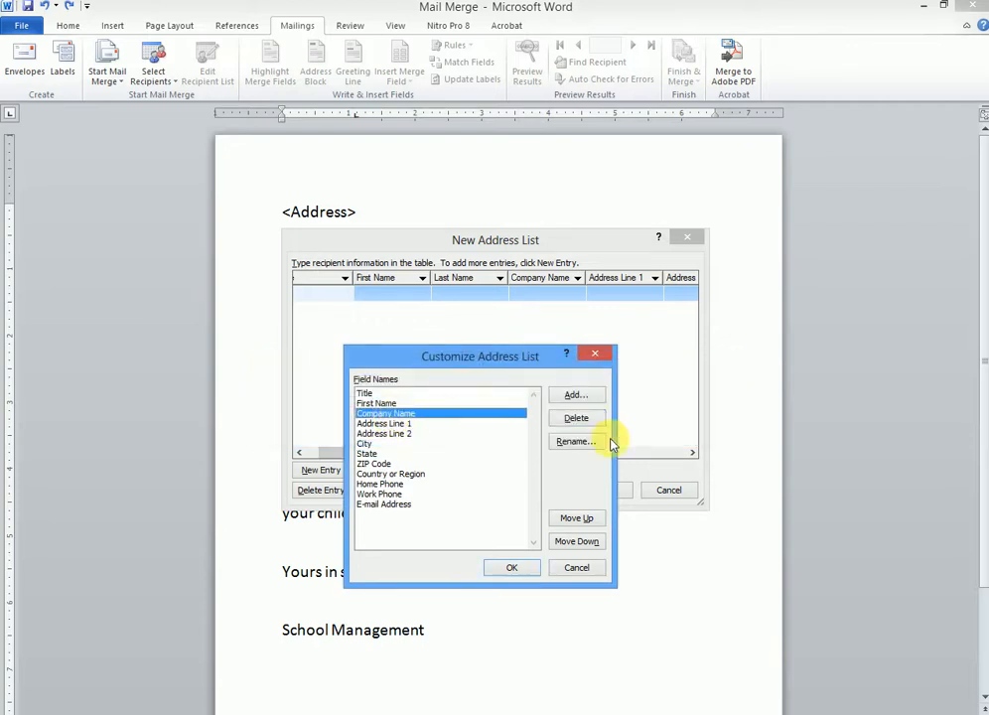
click(578, 397)
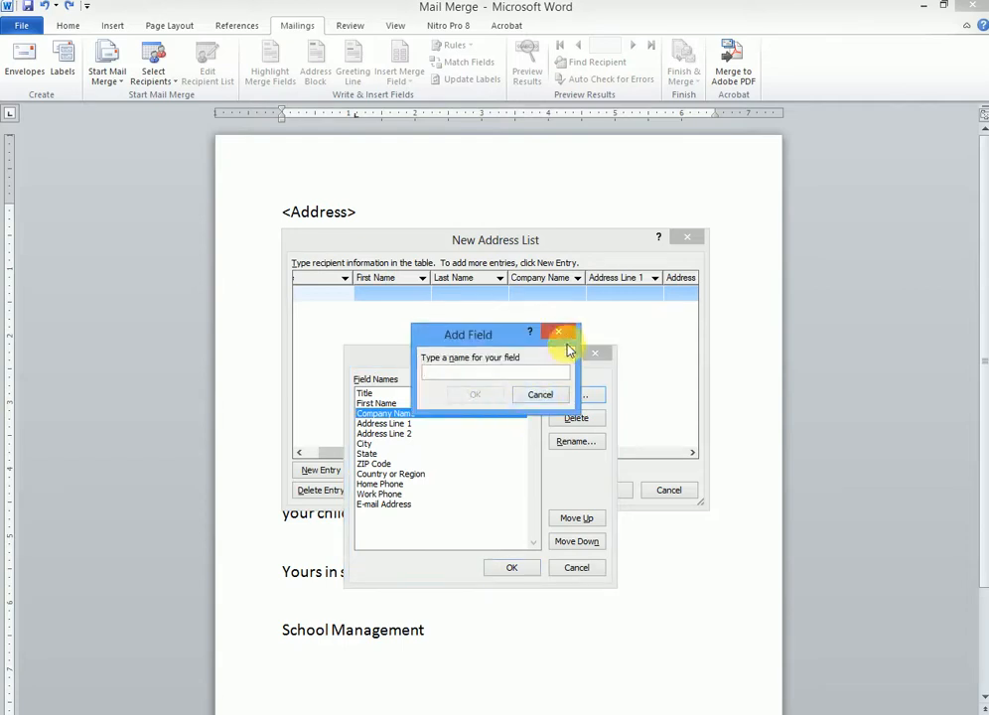
click(540, 394)
click(577, 418)
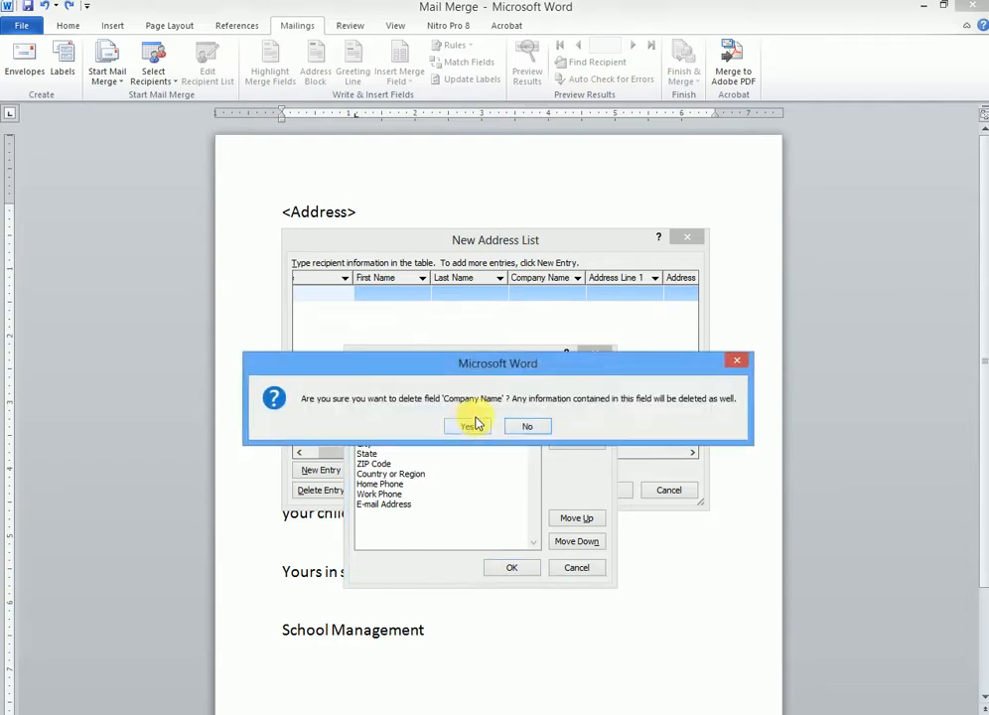
click(463, 428)
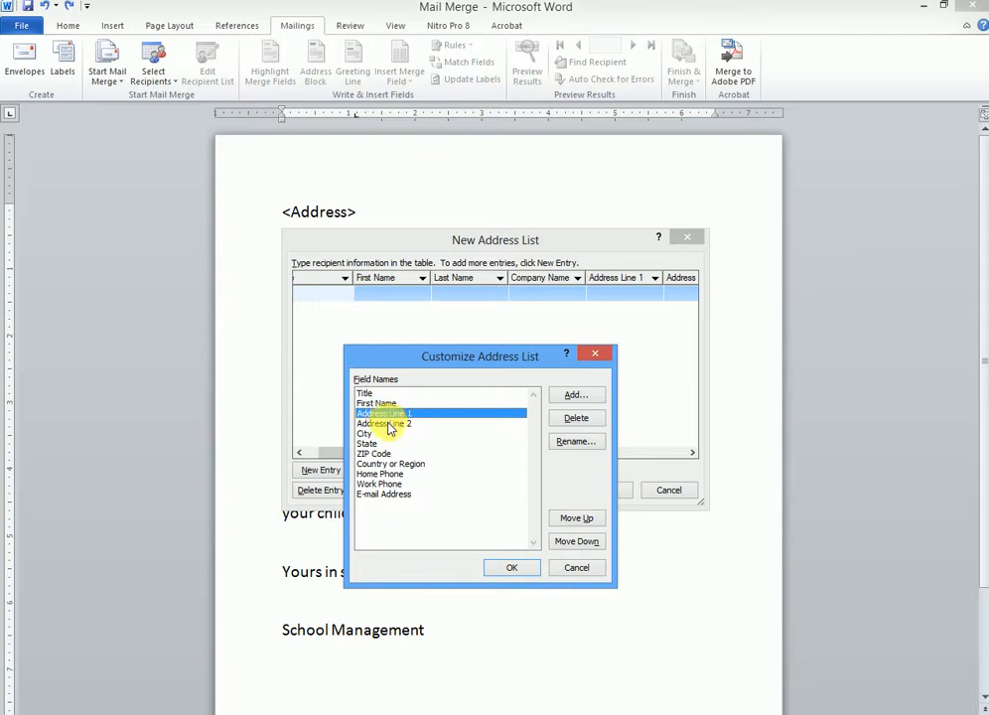
click(450, 425)
click(577, 418)
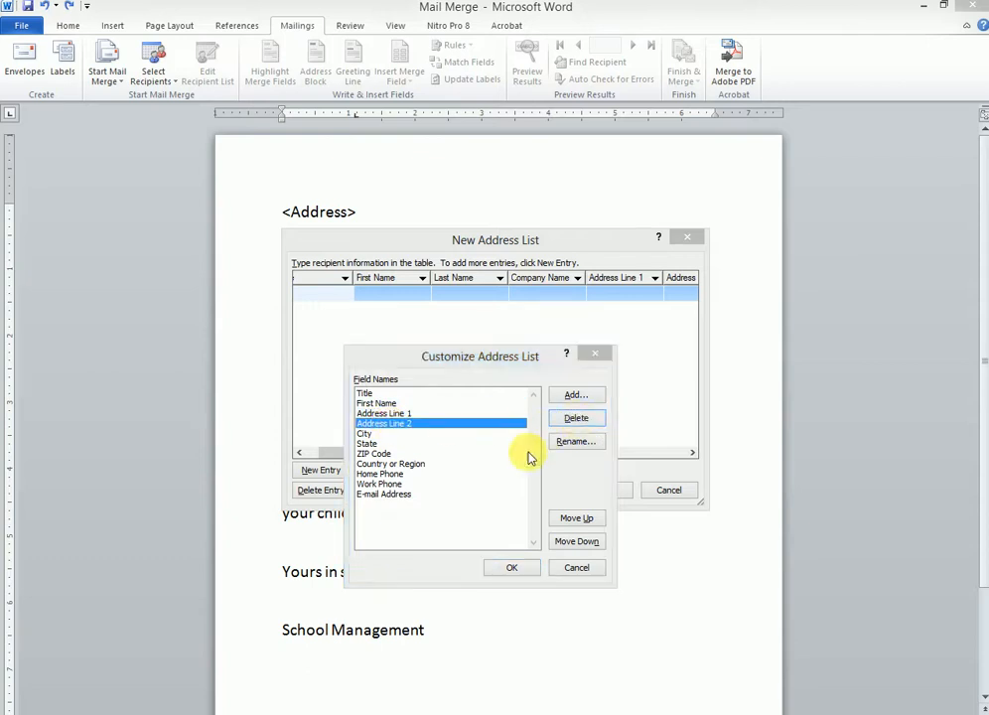
click(463, 429)
Step: Delete the City, State, ZIP Code, Country or Region and Work Phone fields
click(368, 427)
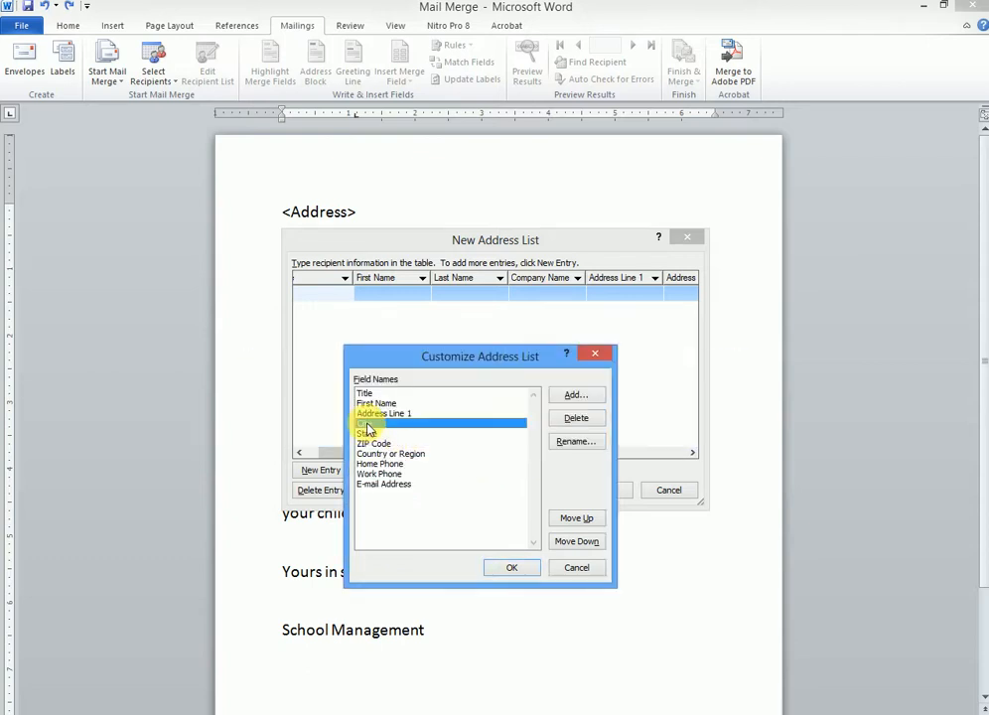
click(578, 421)
click(475, 424)
click(394, 425)
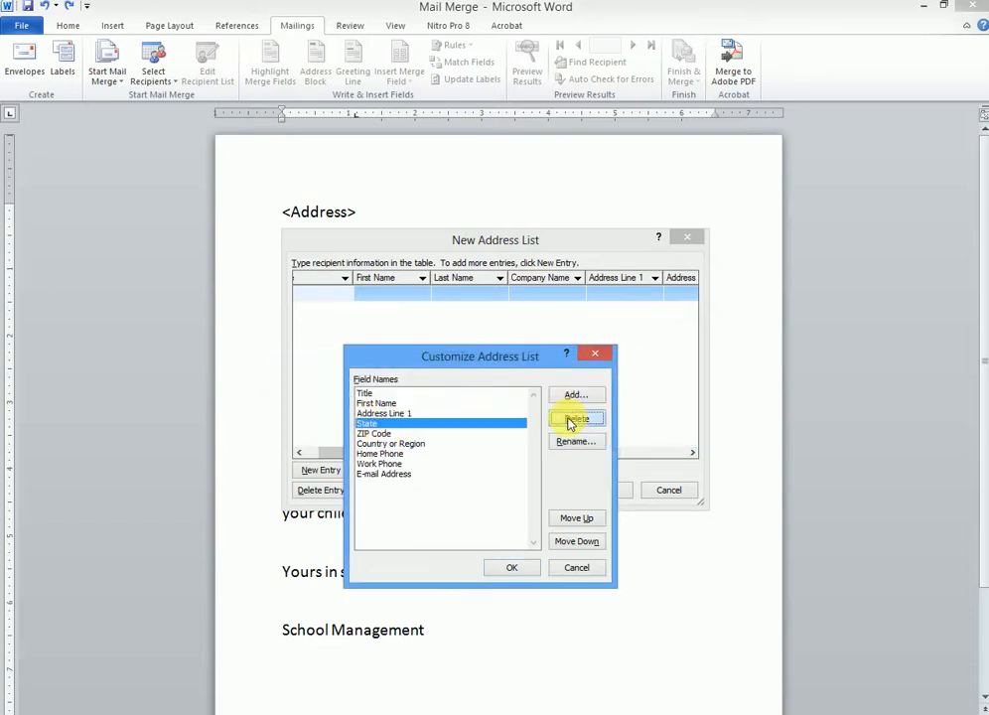
click(574, 418)
click(467, 426)
click(377, 424)
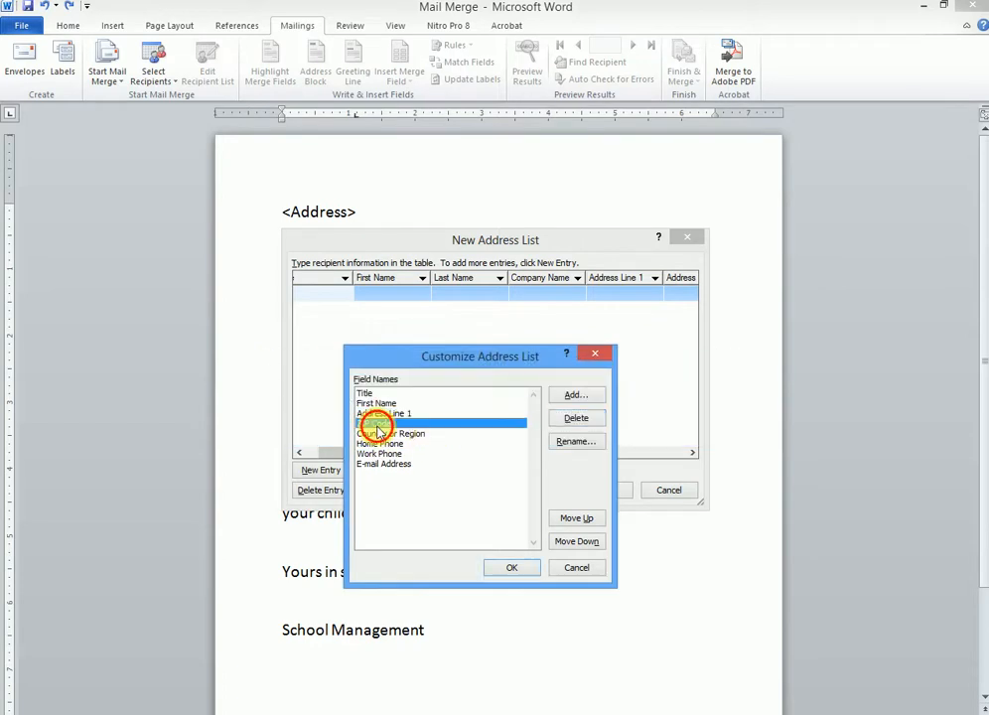
click(585, 421)
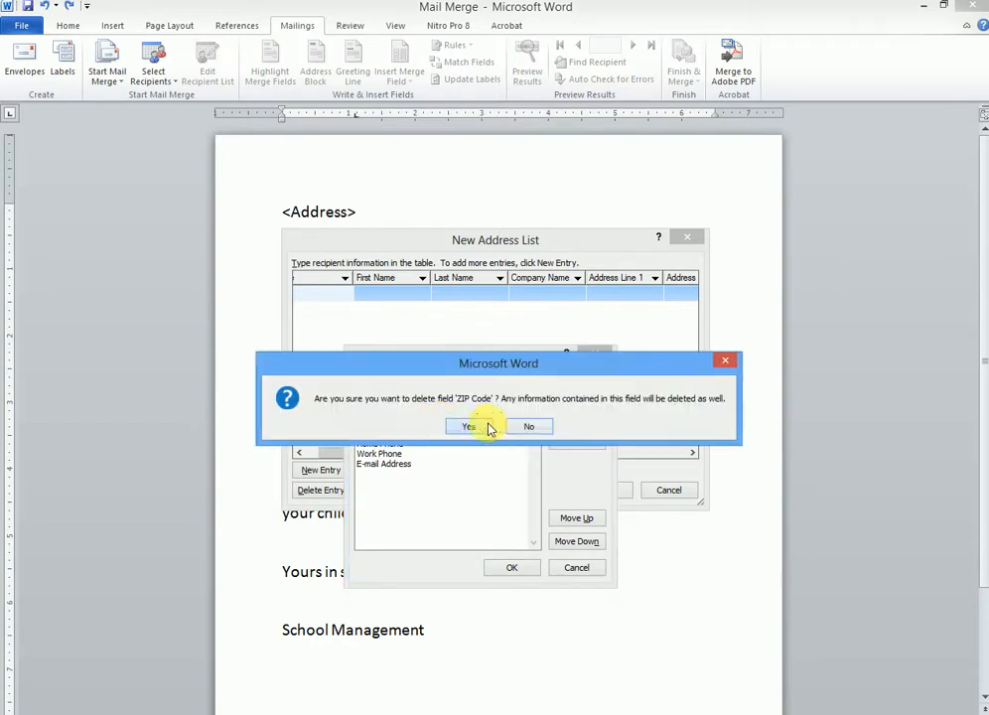
click(465, 425)
click(577, 418)
click(473, 426)
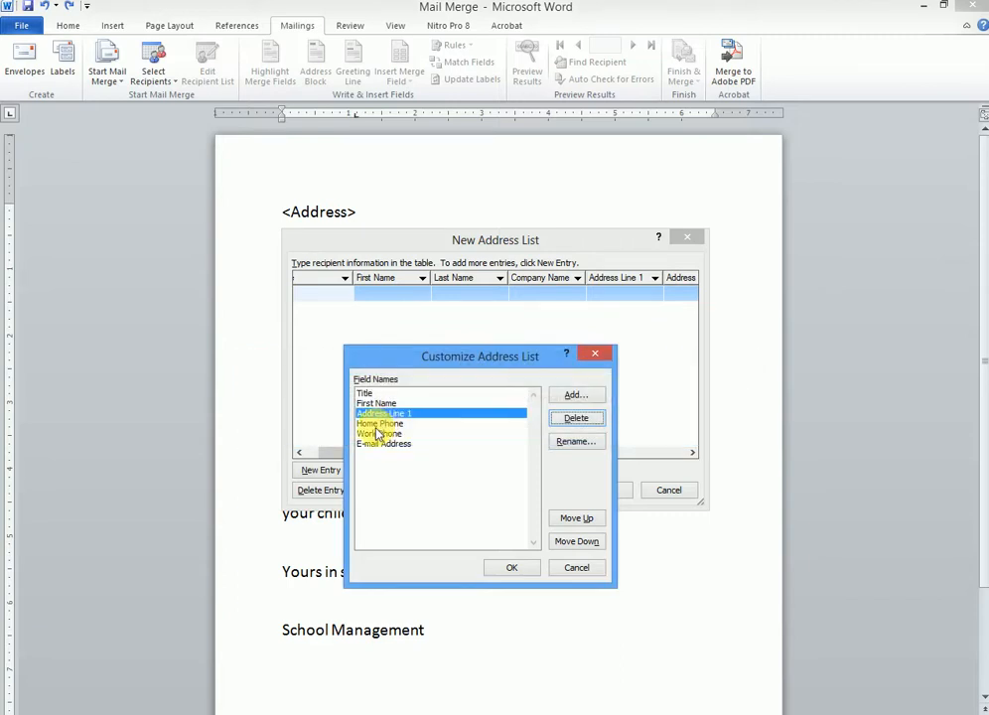
click(379, 434)
click(575, 418)
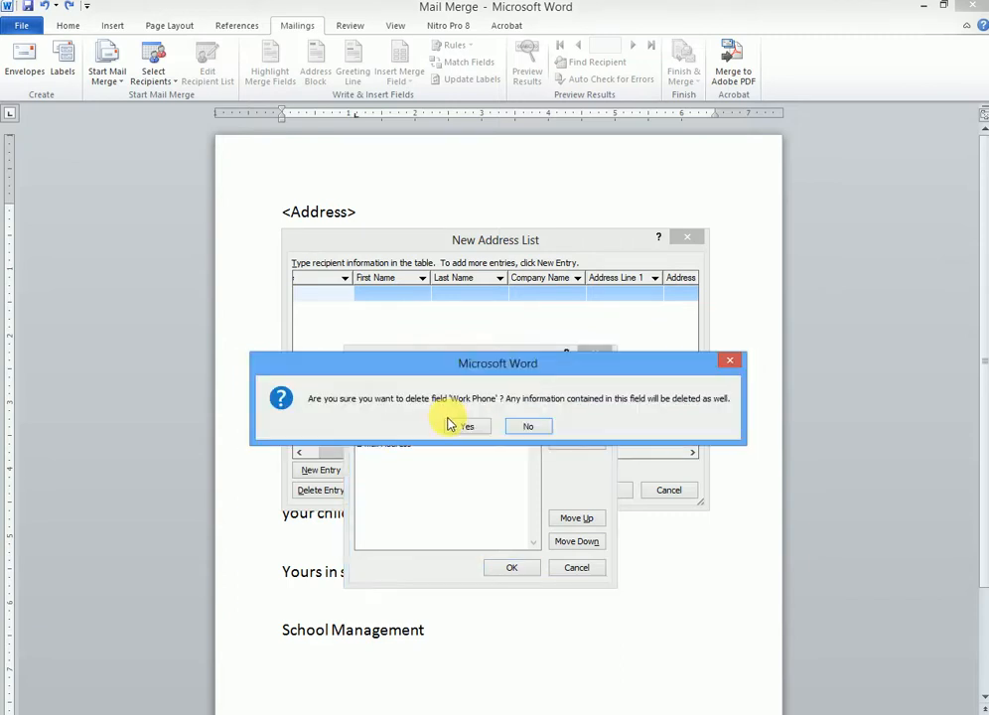
click(466, 427)
click(383, 434)
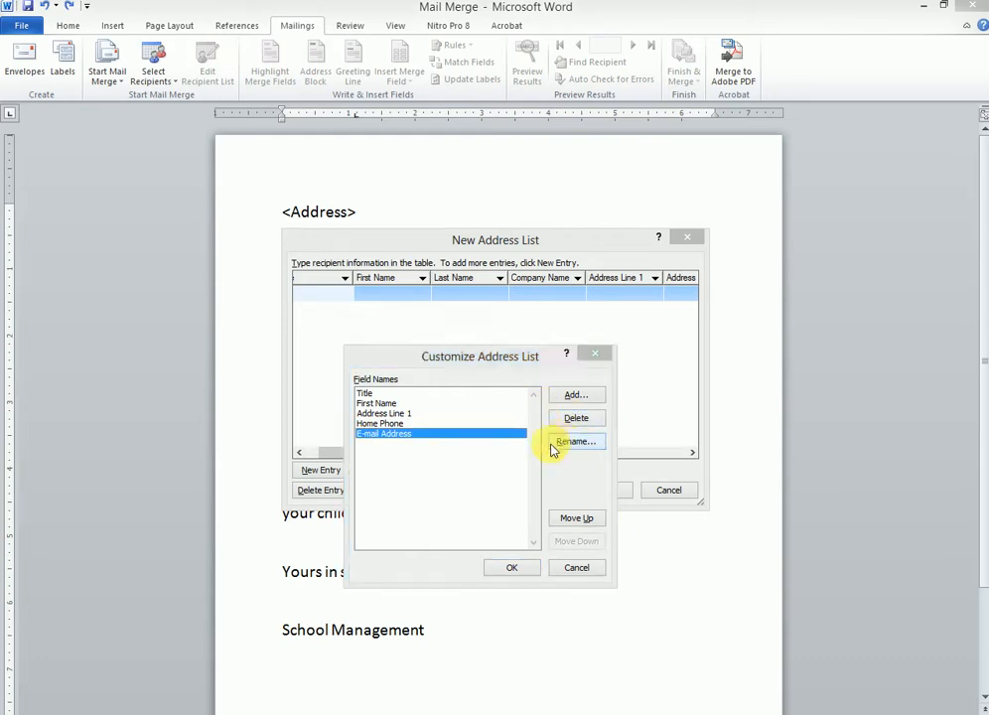
Step: Rename E-mail Address to Student Name and Home Phone to Phone
click(565, 442)
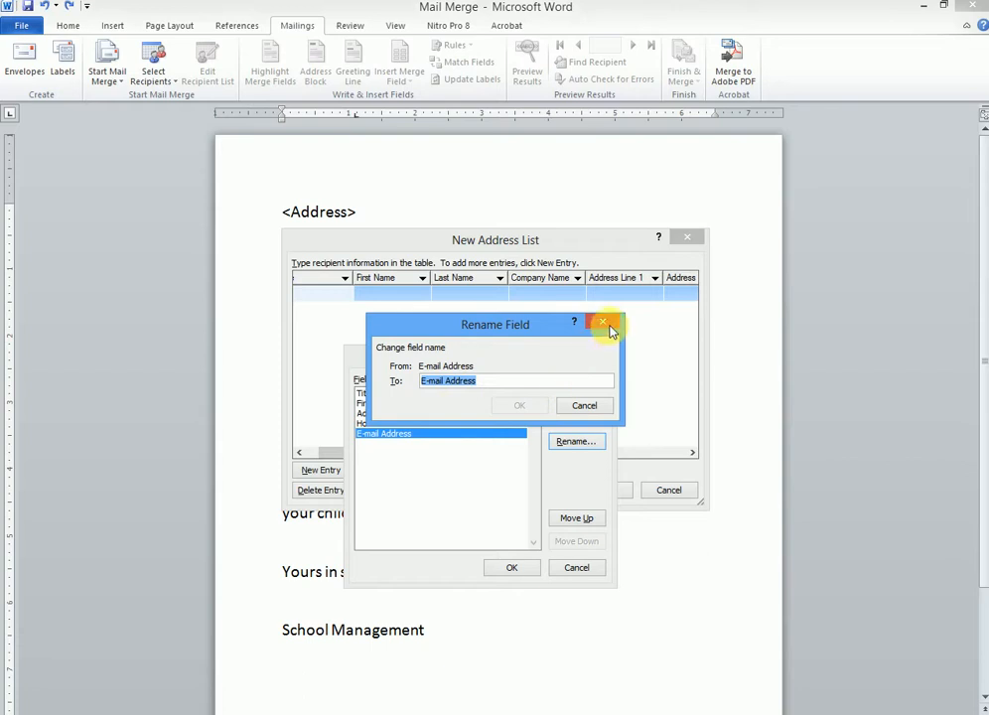
text(Student Name)
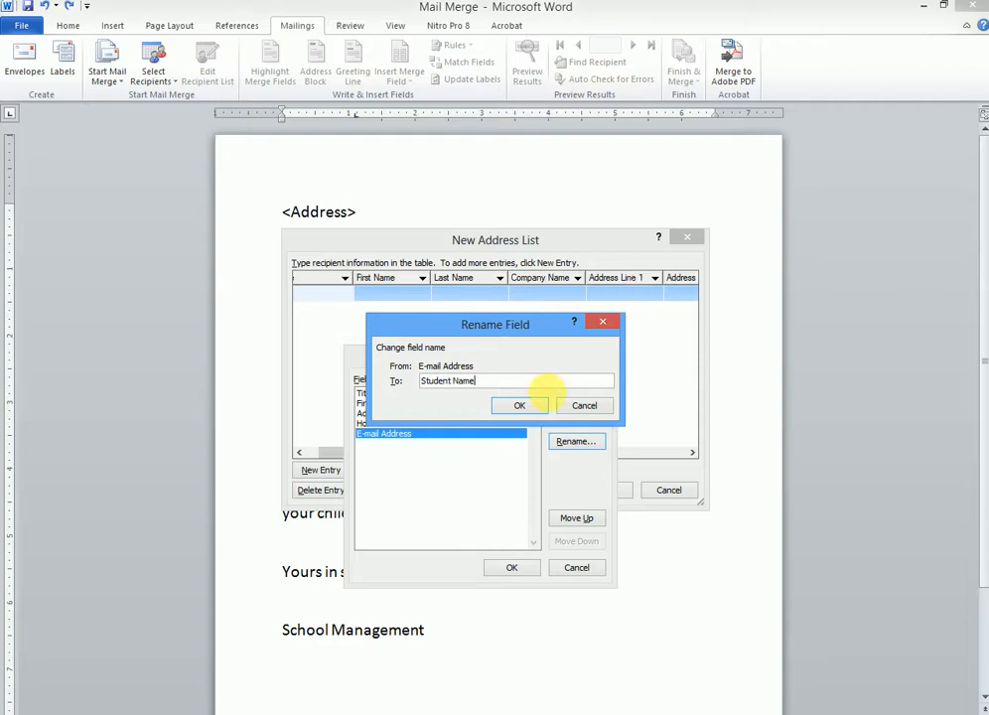
click(521, 406)
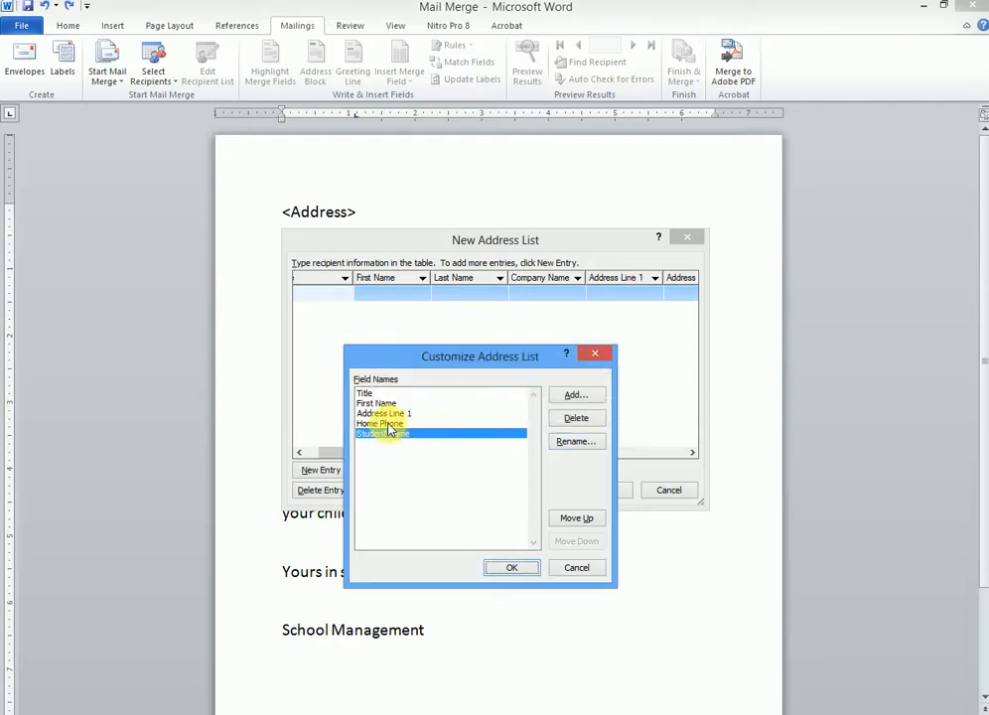
click(388, 425)
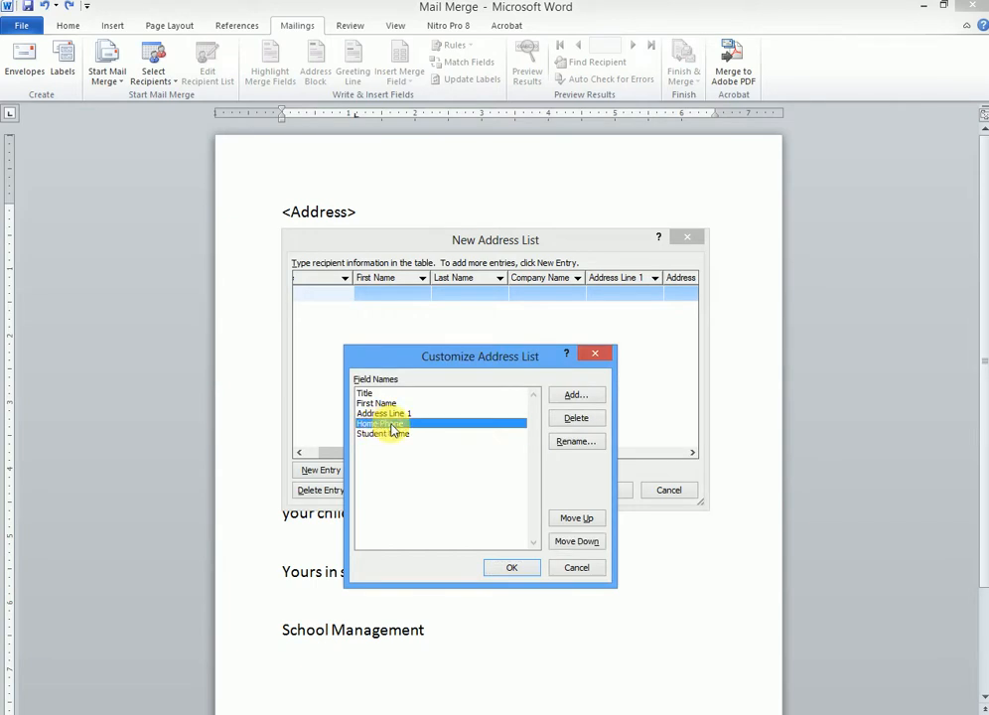
click(564, 442)
click(444, 382)
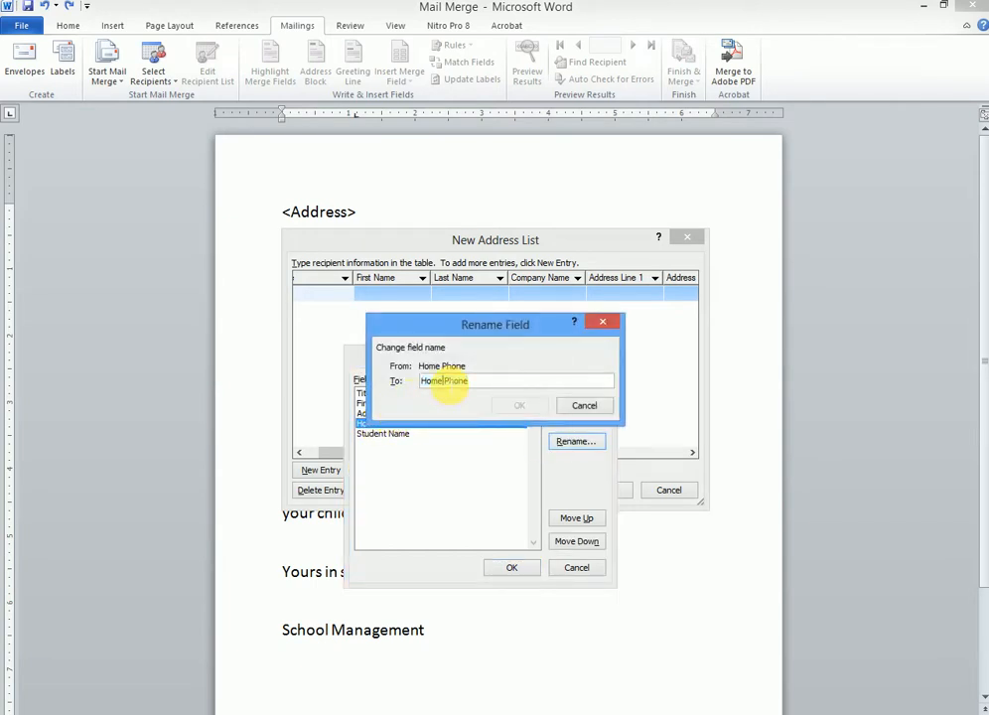
key(BackSpace)
key(BackSpace)
key(BackSpace)
key(BackSpace)
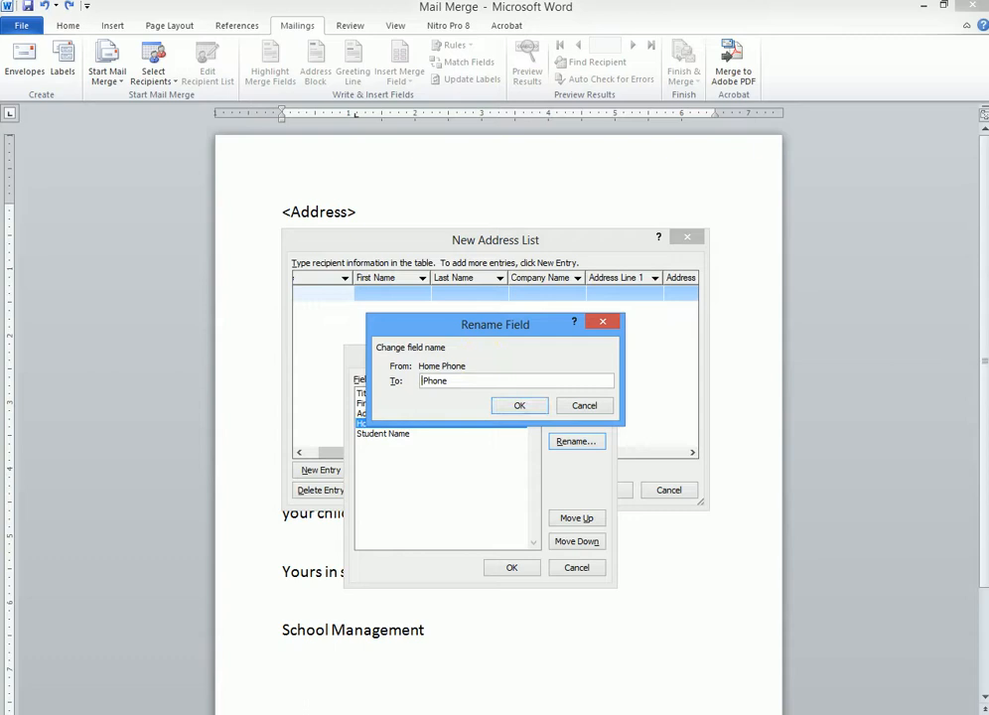
click(507, 406)
Step: Rename the Address Line 1 field to Address Line
click(383, 412)
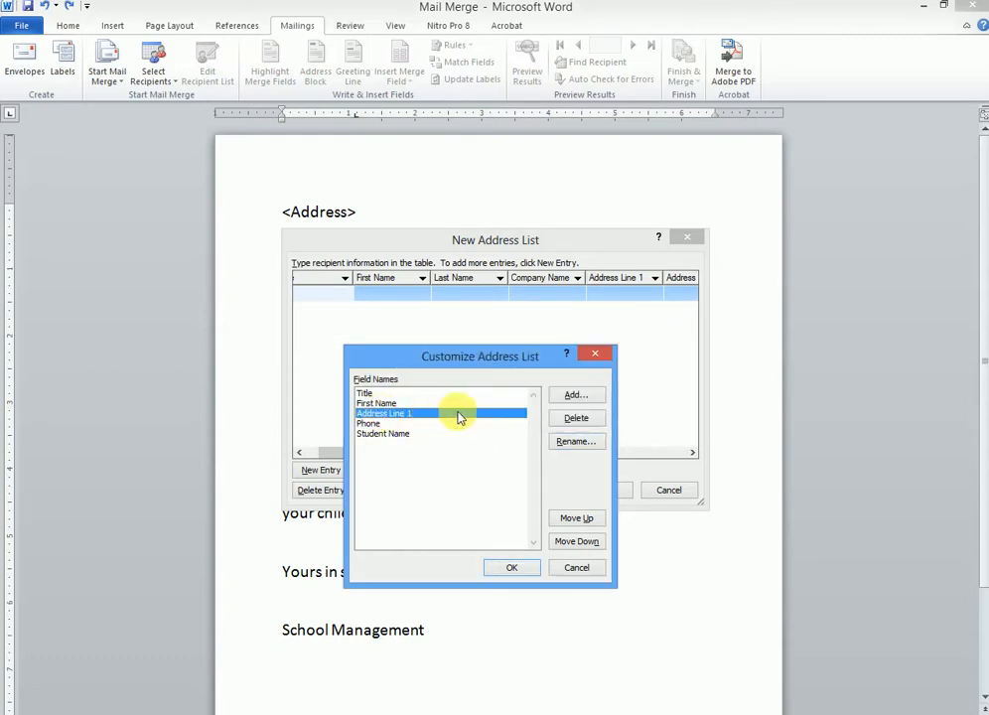
click(575, 442)
click(487, 383)
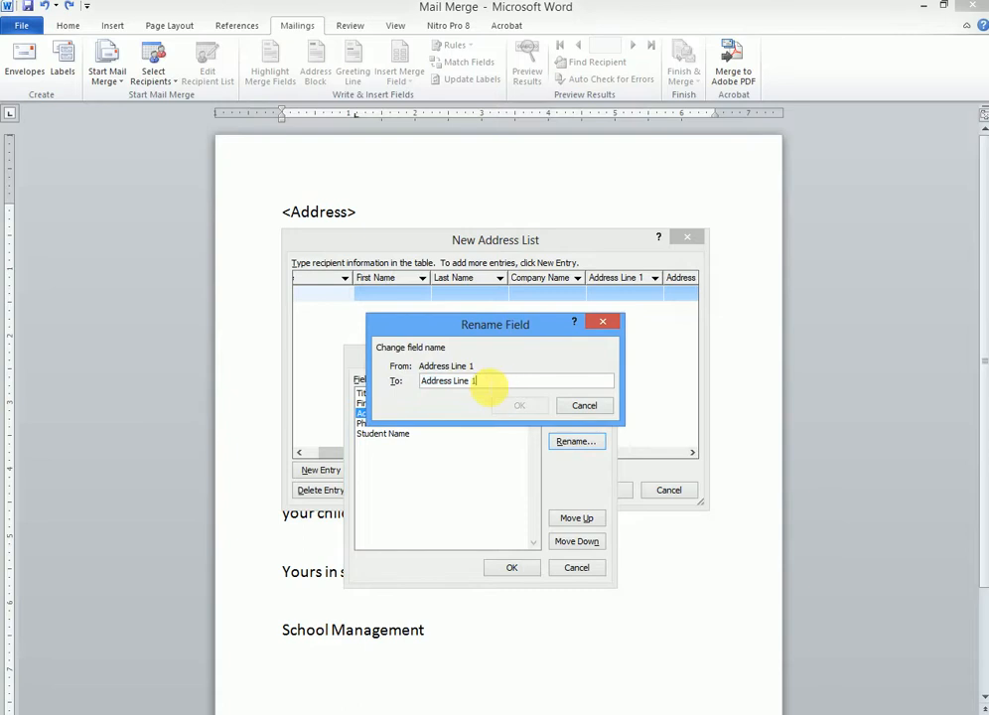
key(BackSpace)
key(BackSpace)
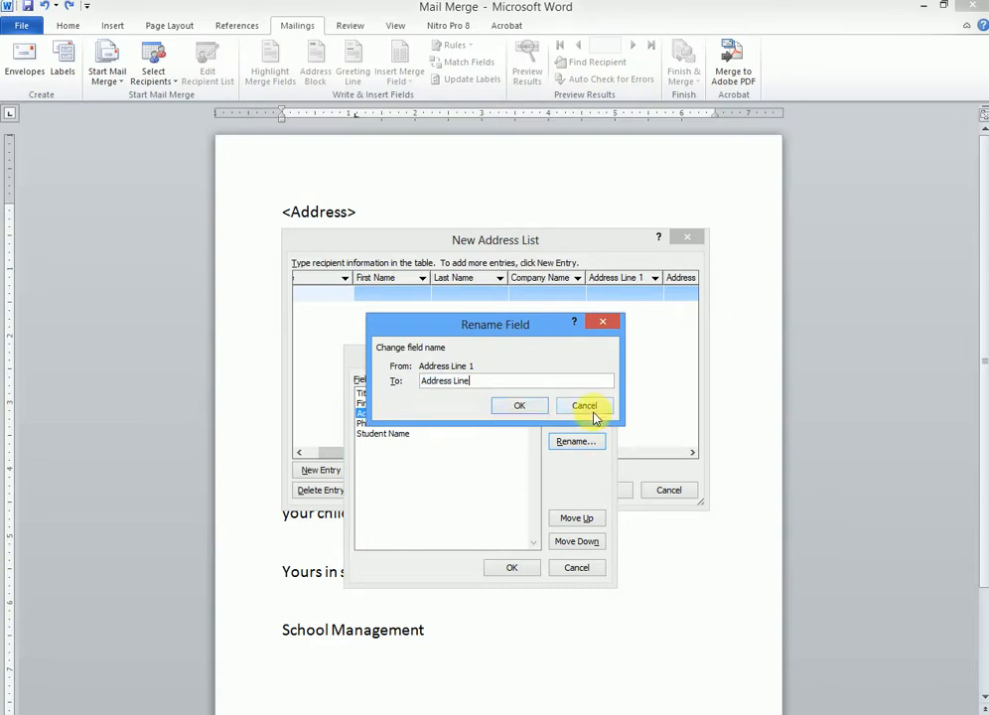
click(513, 405)
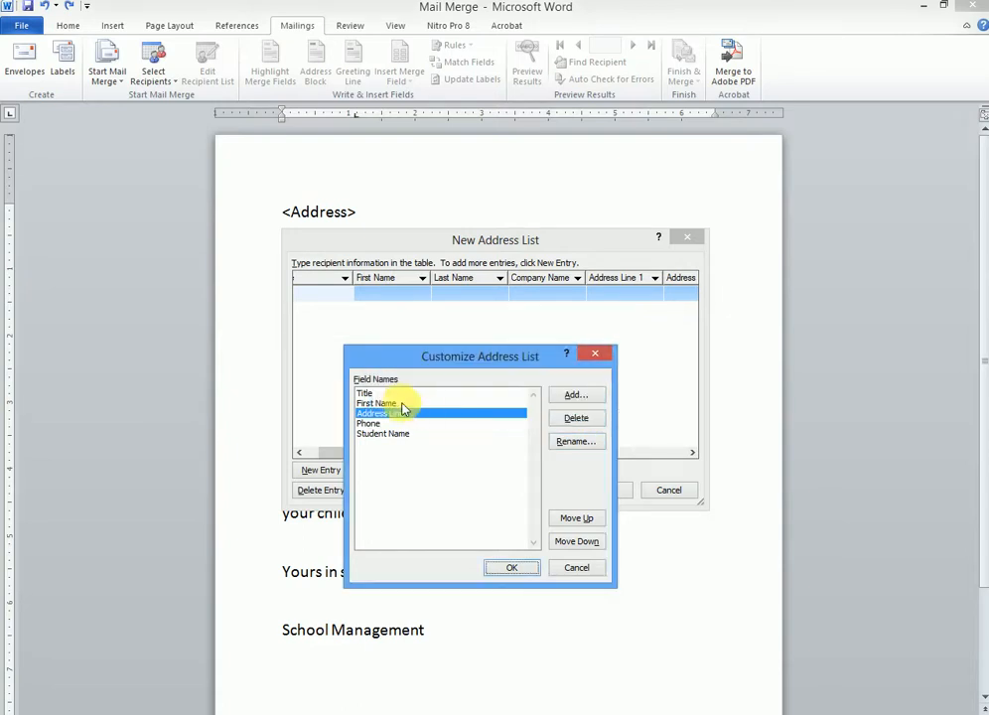
Step: Rename First Name to Parent Name and apply the customized fields
click(425, 404)
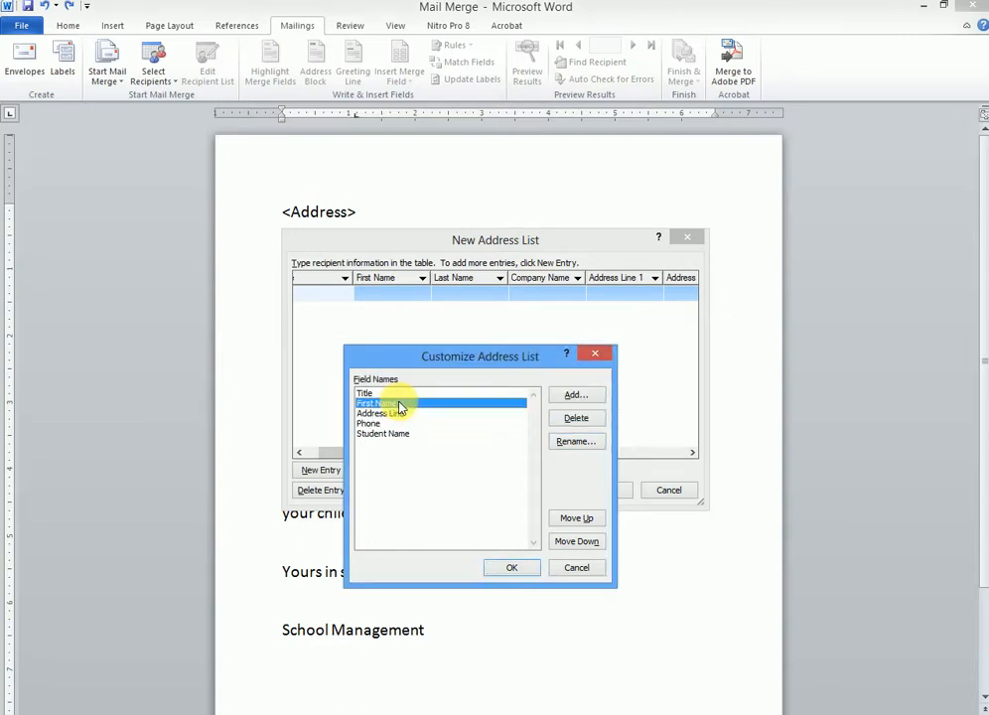
click(576, 441)
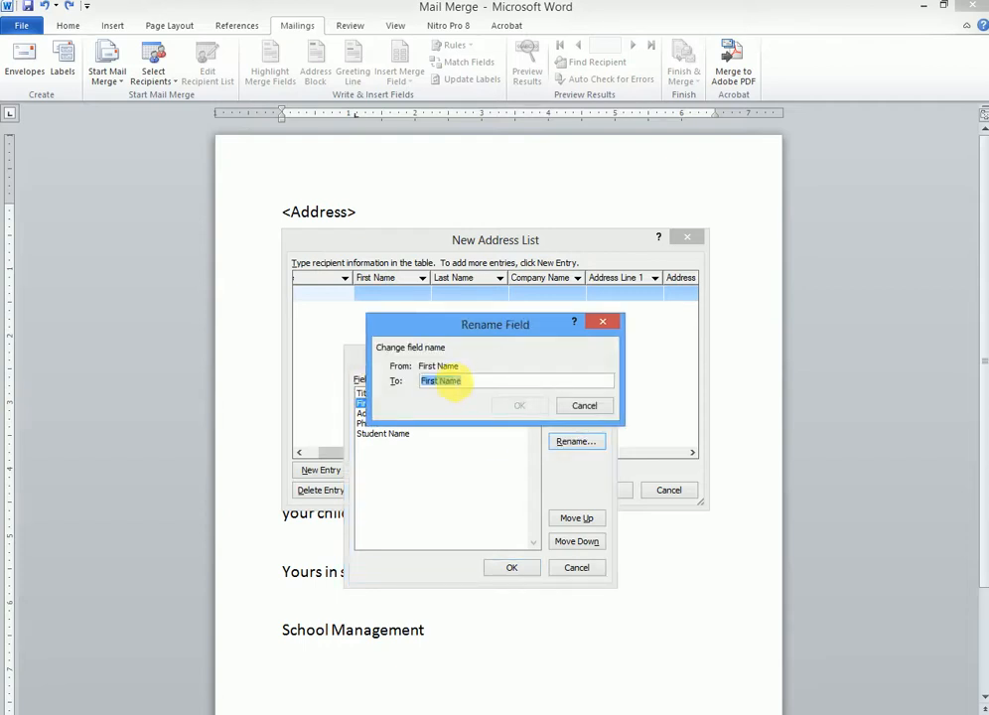
drag(440, 383, 370, 359)
text(Paen)
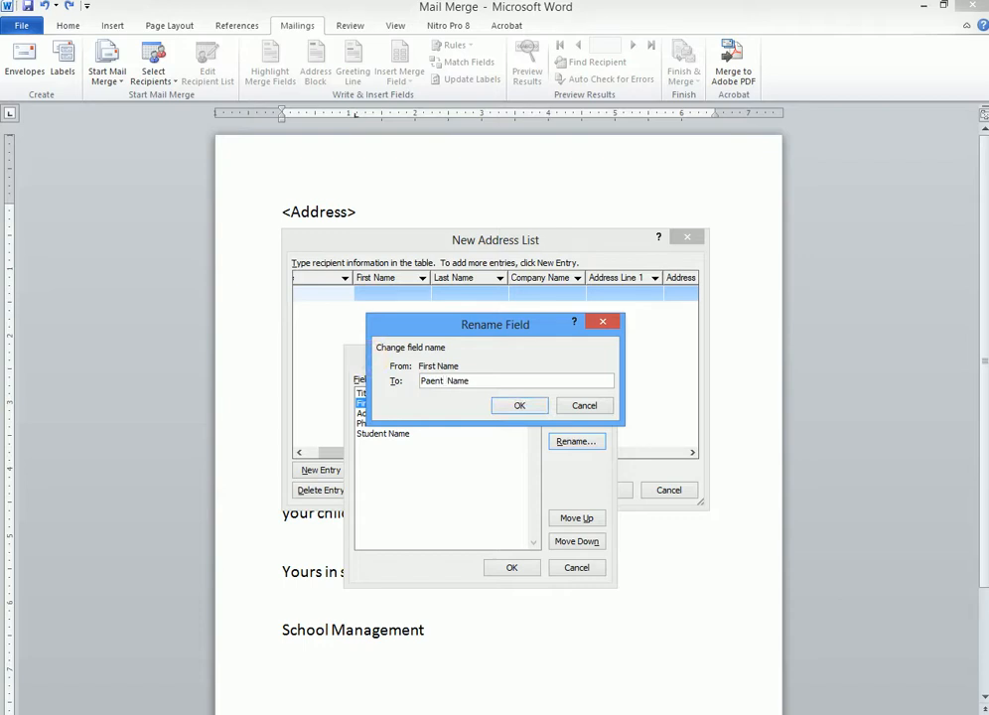
text(t)
key(BackSpace)
key(BackSpace)
text(rent)
click(519, 407)
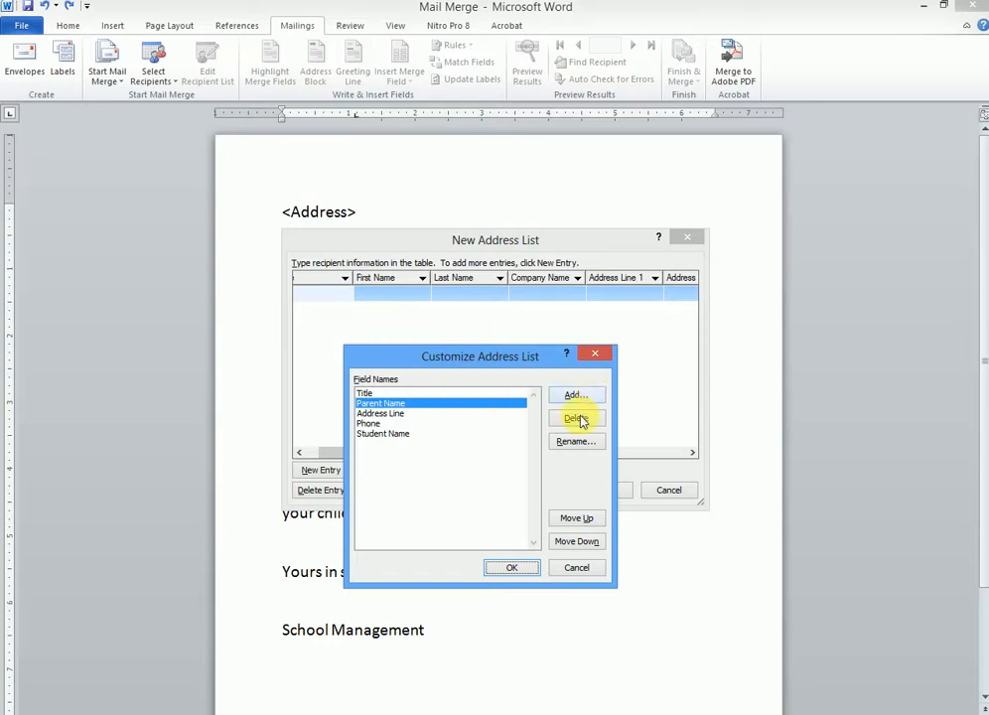
click(523, 573)
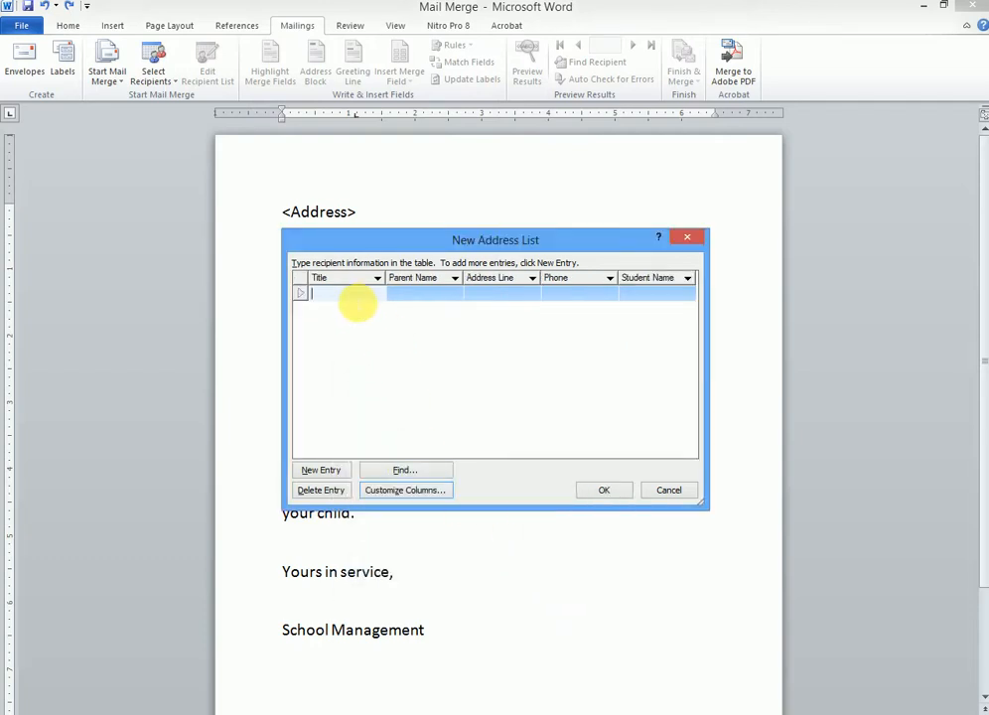
Step: Enter the first recipient: title Mr, plus parent name, address, phone and student name
text(Mr)
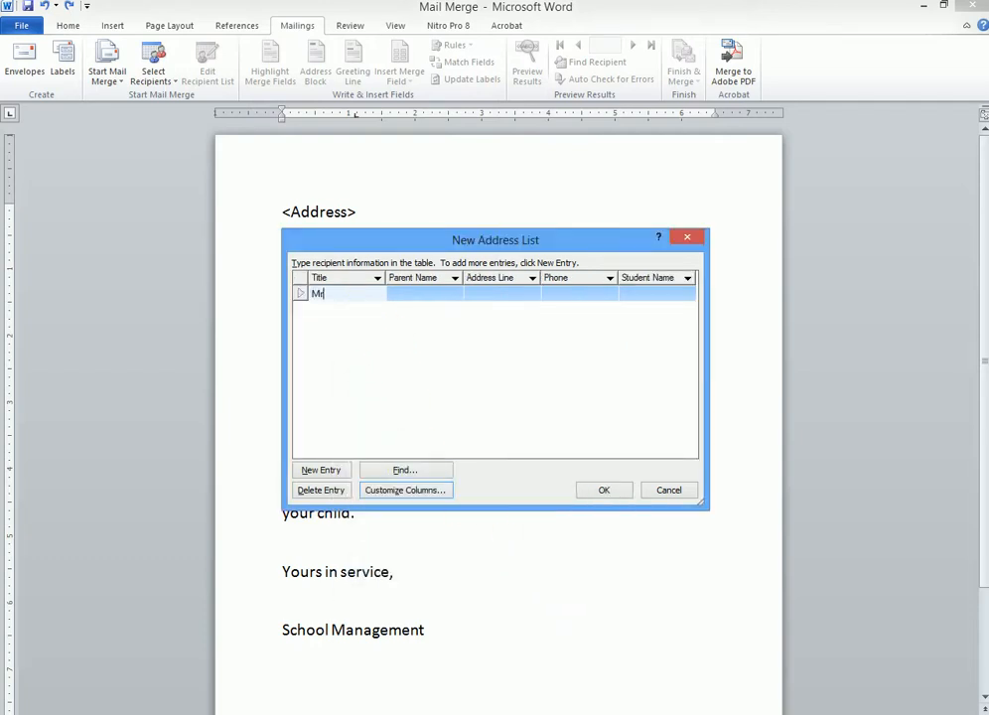
click(407, 298)
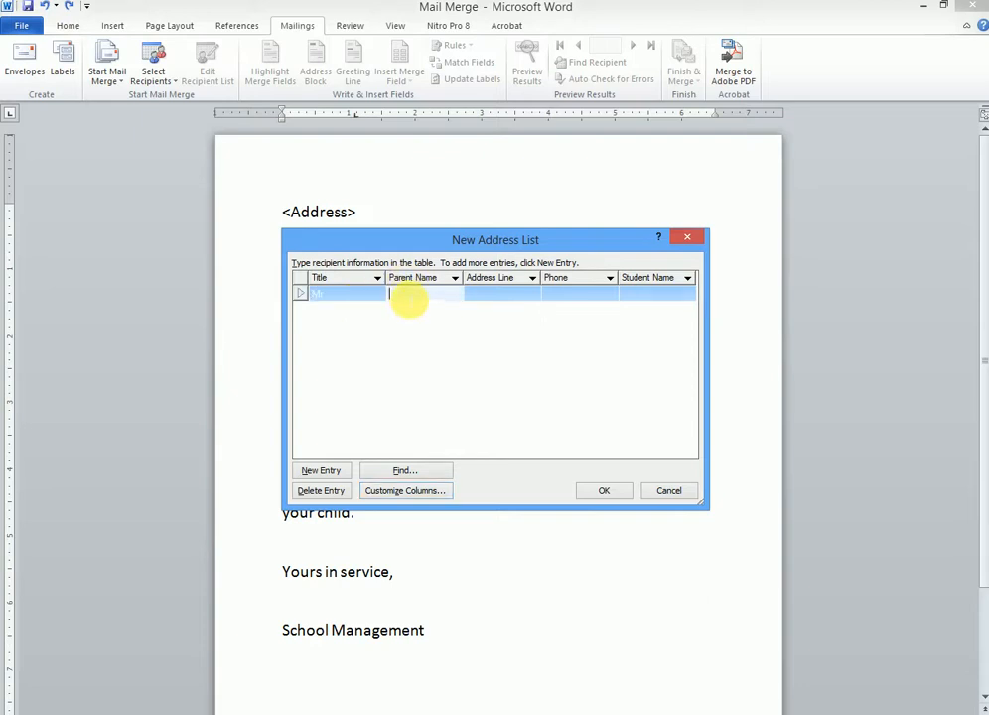
text(Pol)
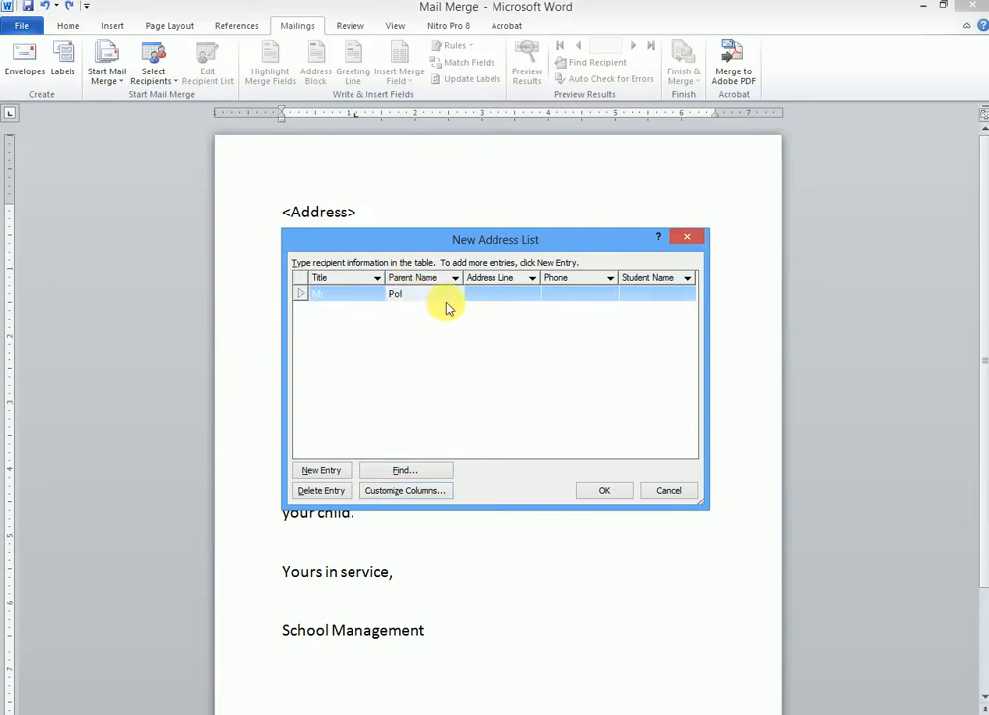
click(495, 297)
text(1213)
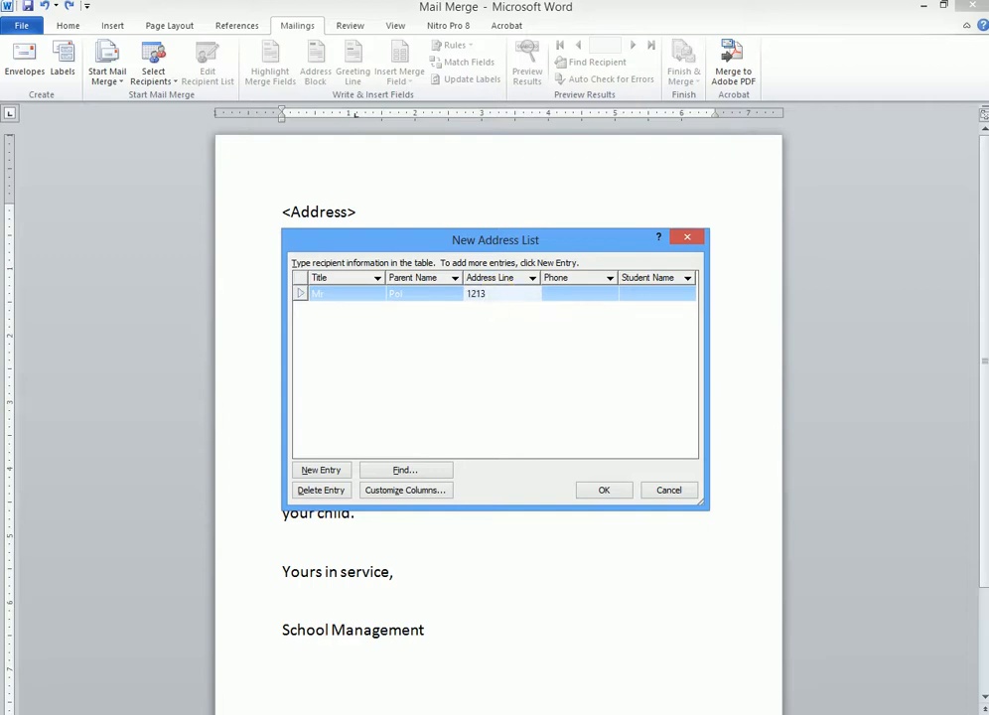
text(-Kla)
click(573, 293)
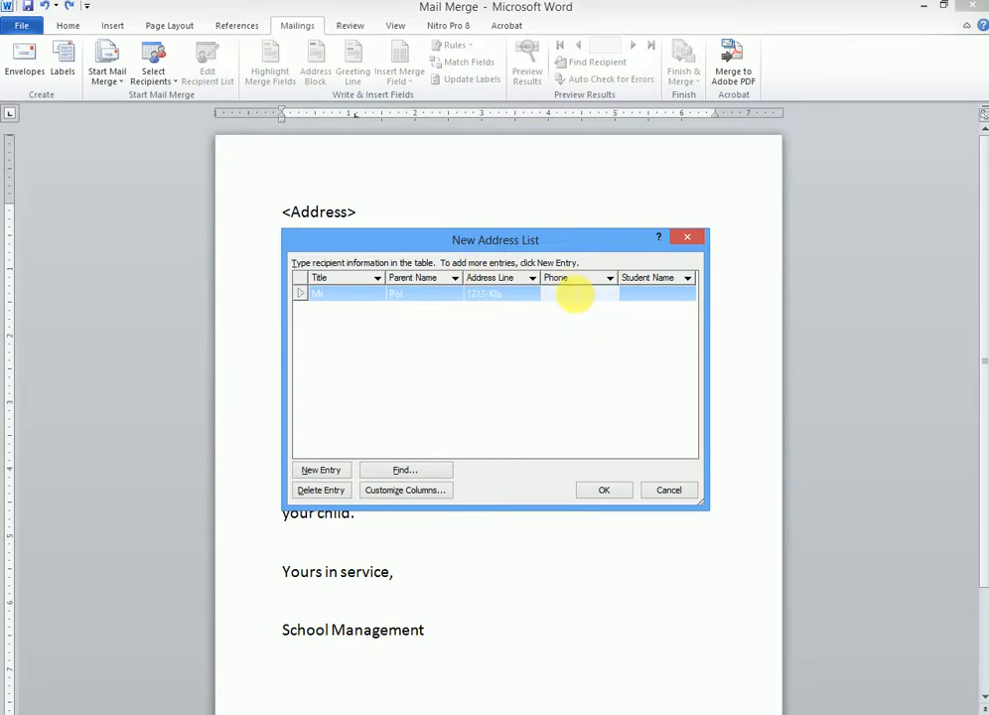
click(654, 294)
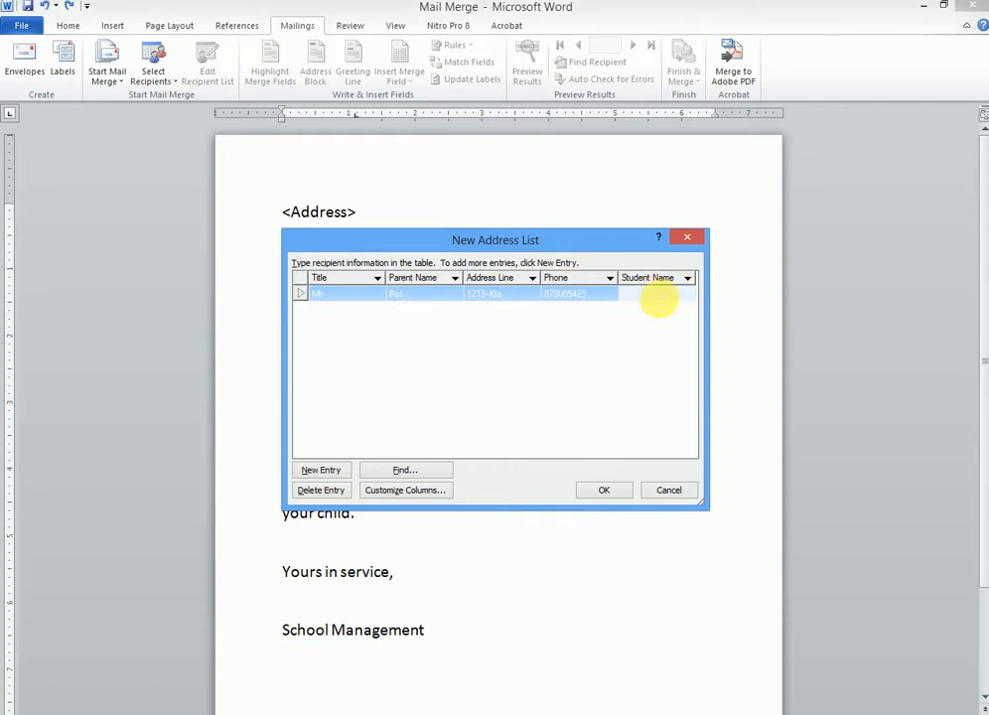
text(mol)
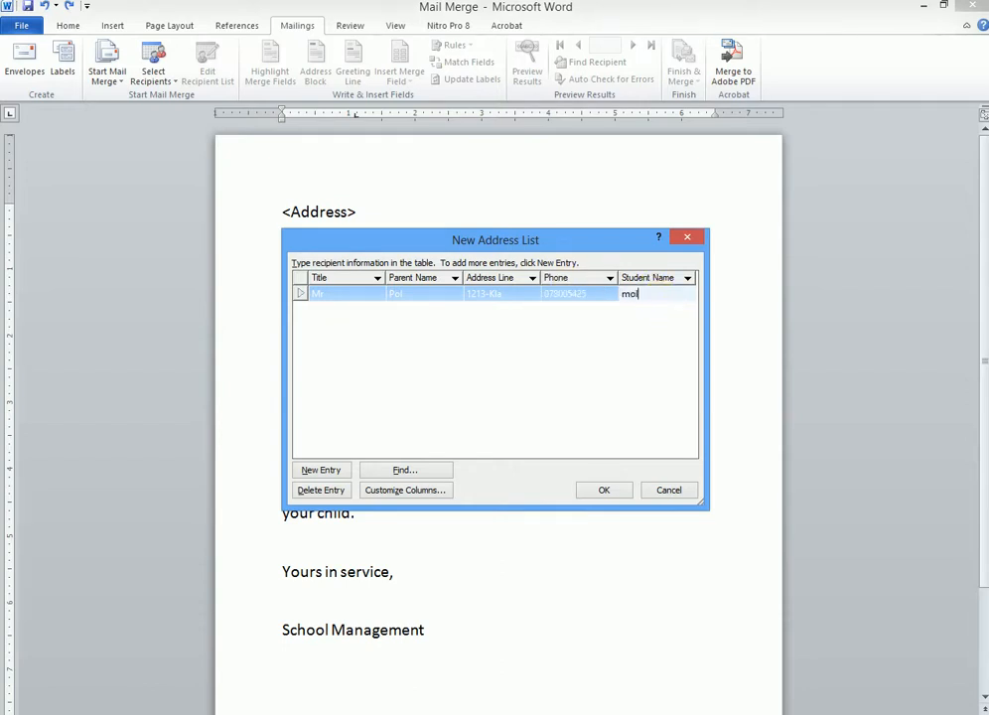
key(BackSpace)
key(BackSpace)
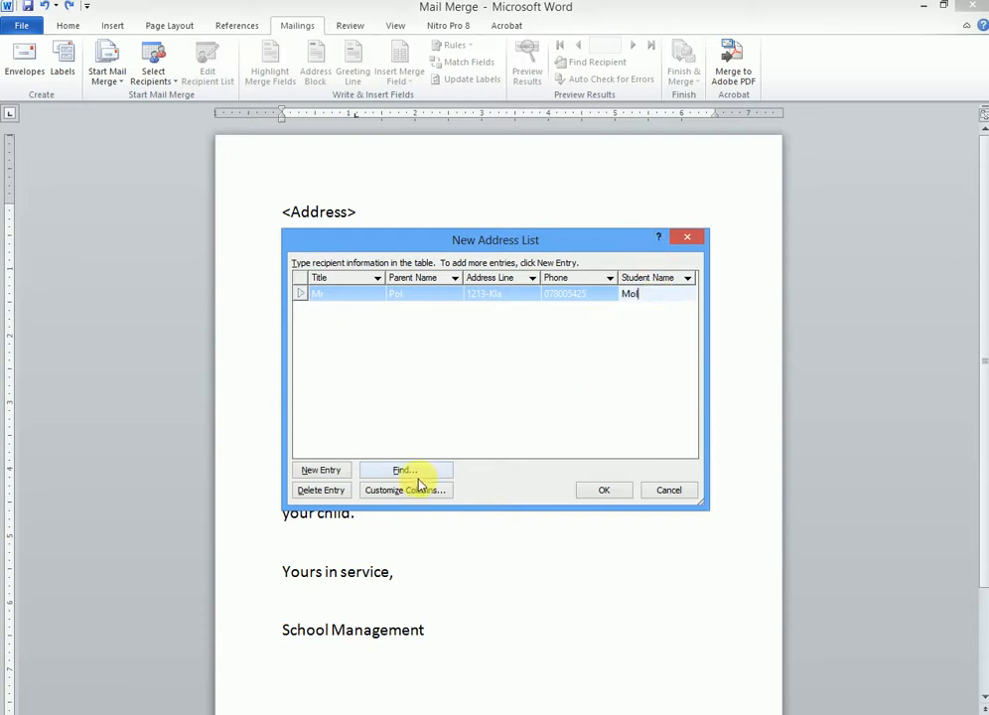
Step: Add a second recipient titled Mrs. with parent name, address, phone and student name
click(321, 470)
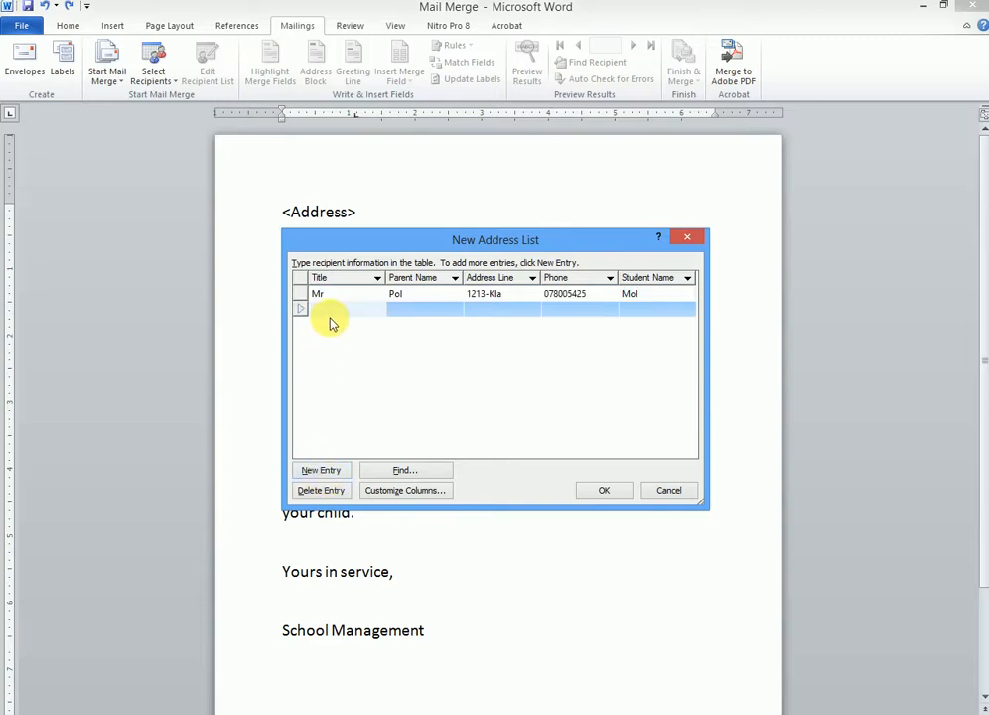
text(M)
key(BackSpace)
key(BackSpace)
key(BackSpace)
click(435, 312)
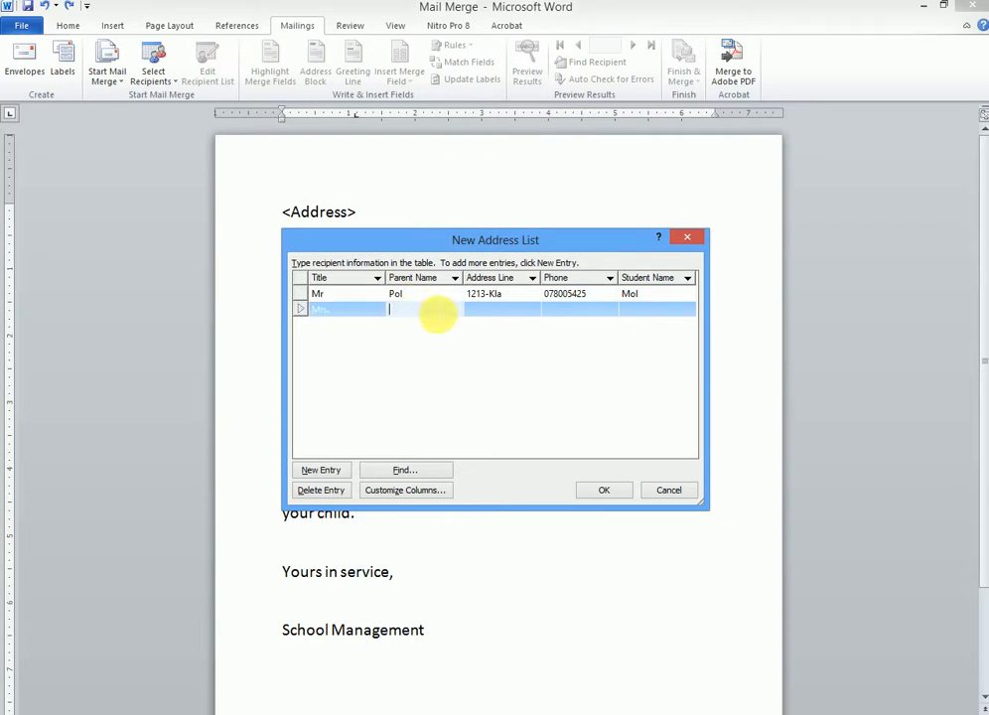
text(Mar)
click(499, 314)
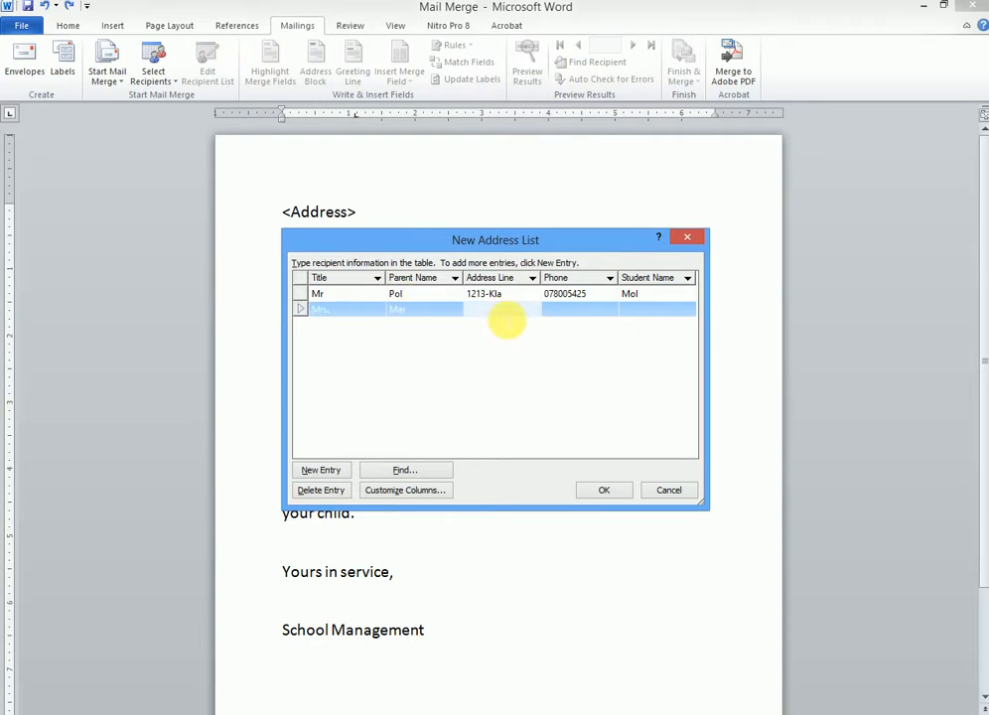
text(133-Wks)
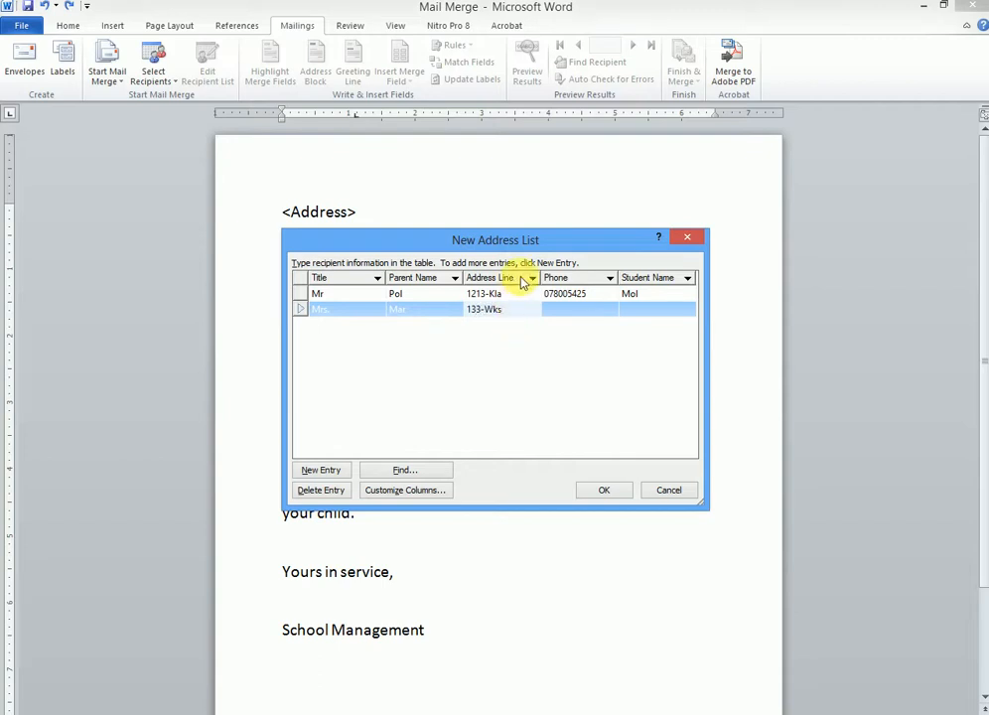
click(574, 311)
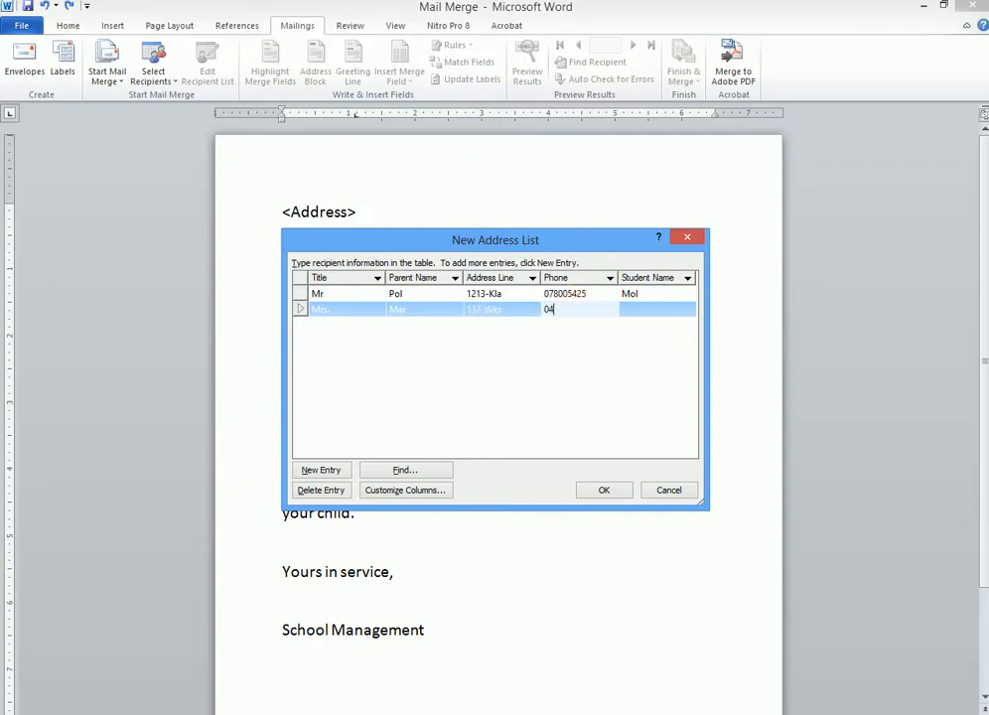
click(627, 311)
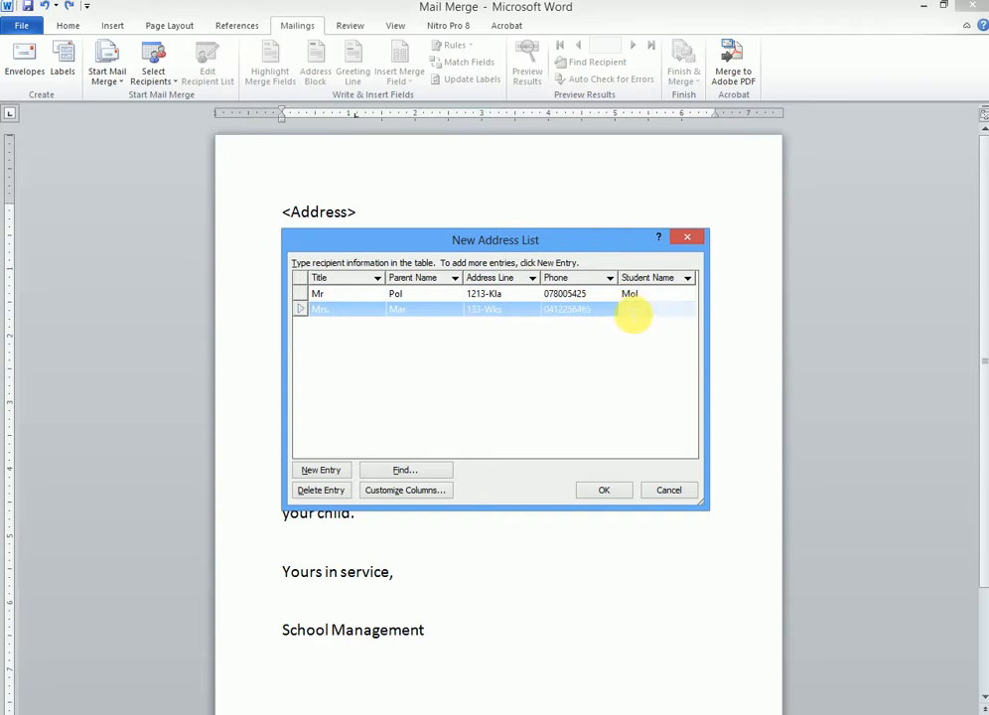
text(Mo)
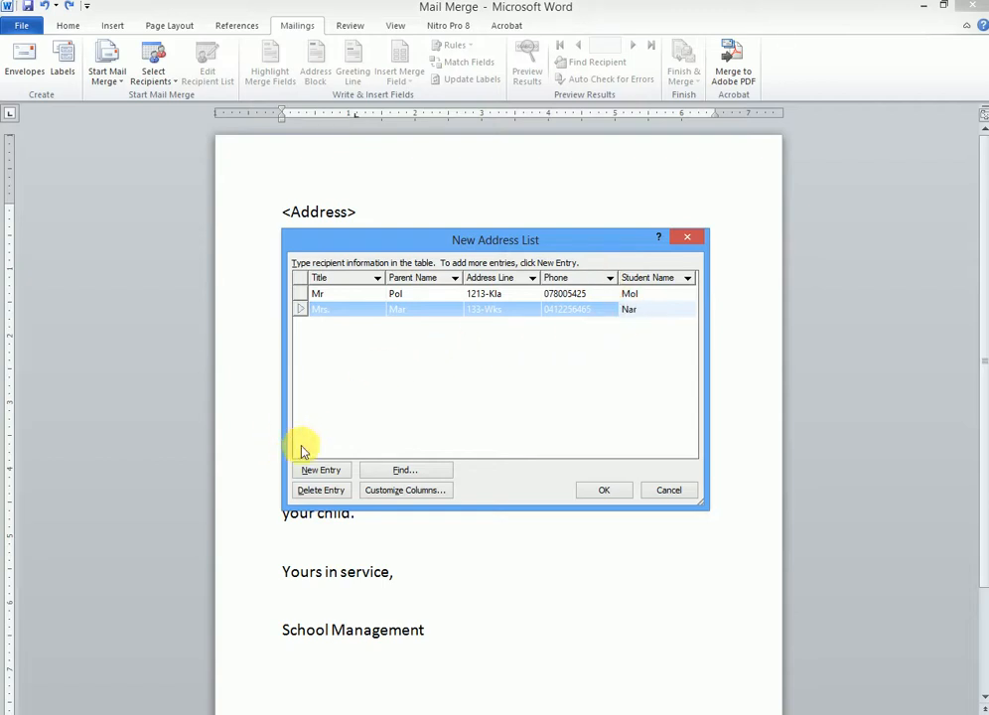
click(324, 470)
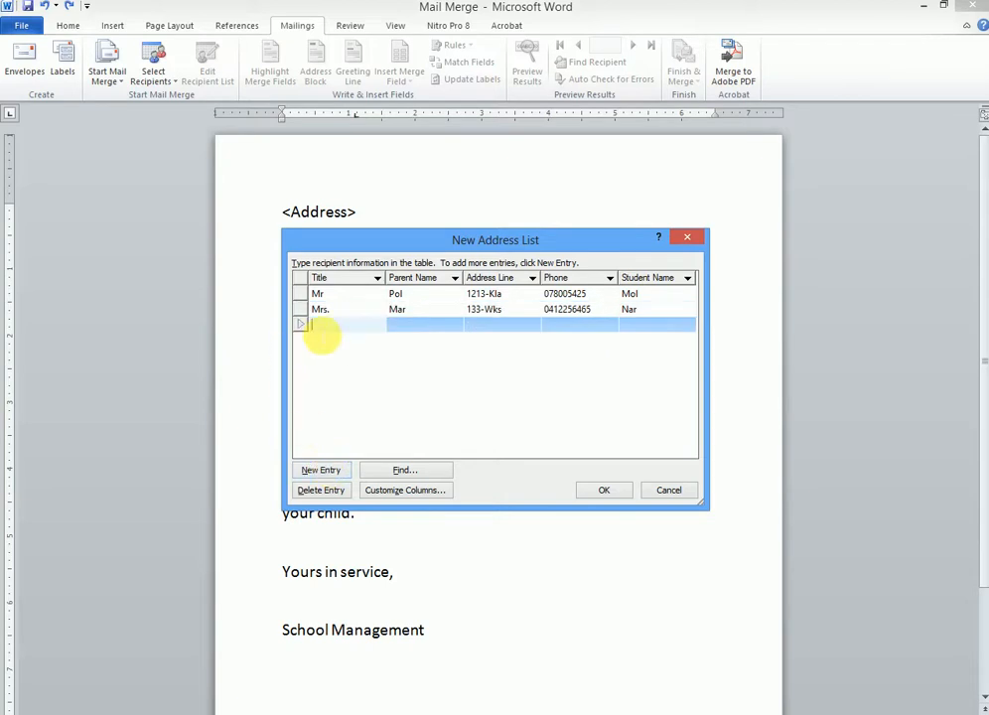
Step: Fill in the third recipient, titled Dr., with parent name, address, phone and student name
text(Dr.)
click(417, 328)
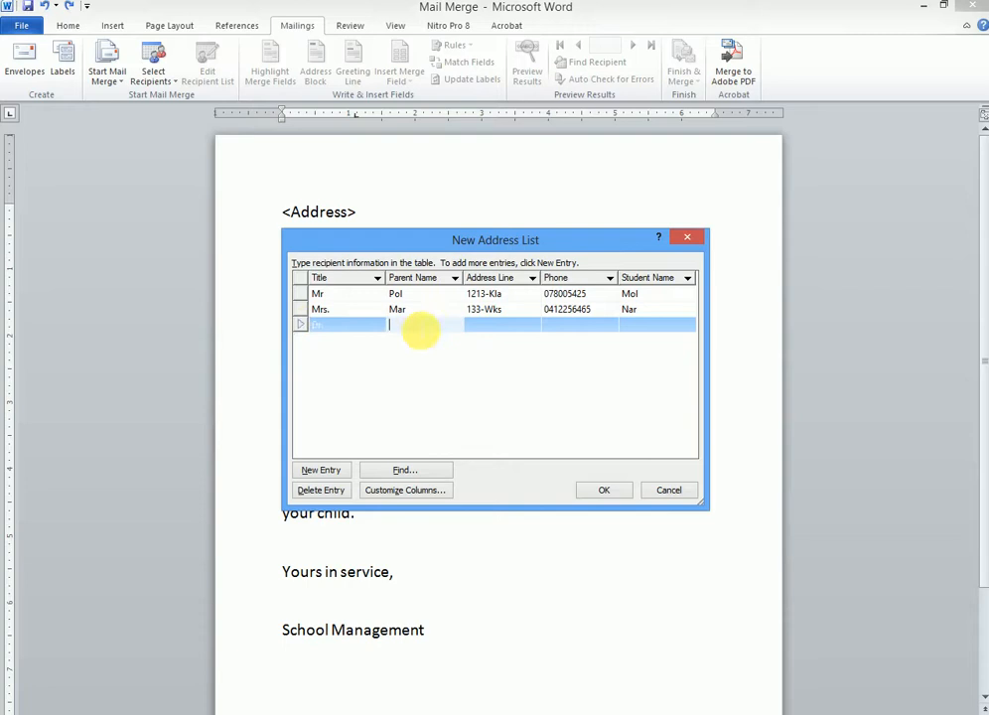
text(Bol)
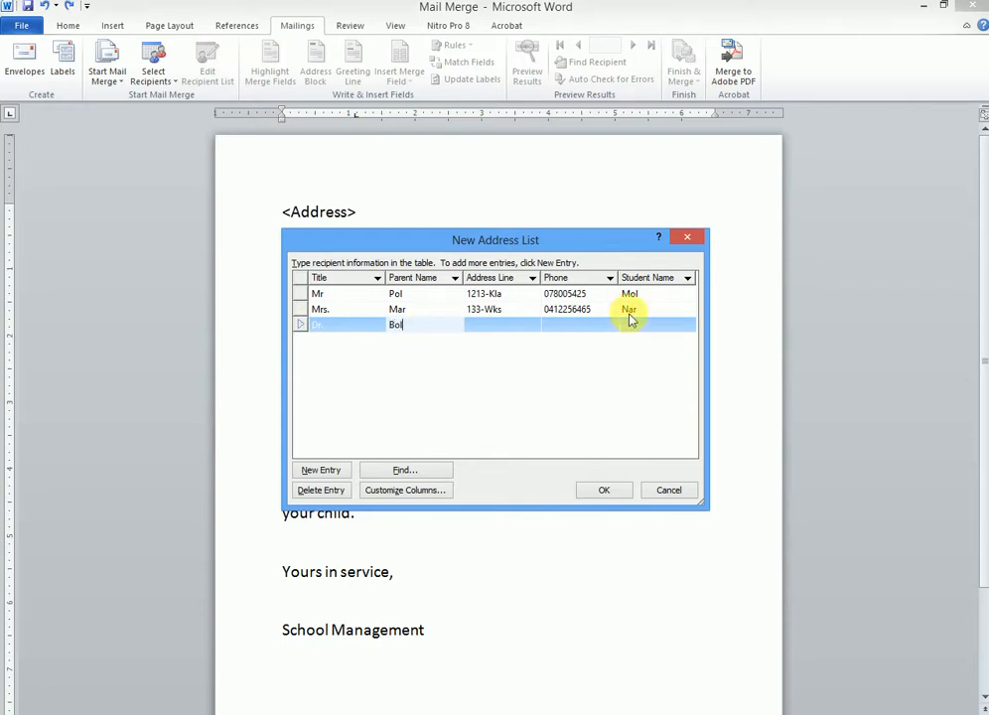
click(501, 329)
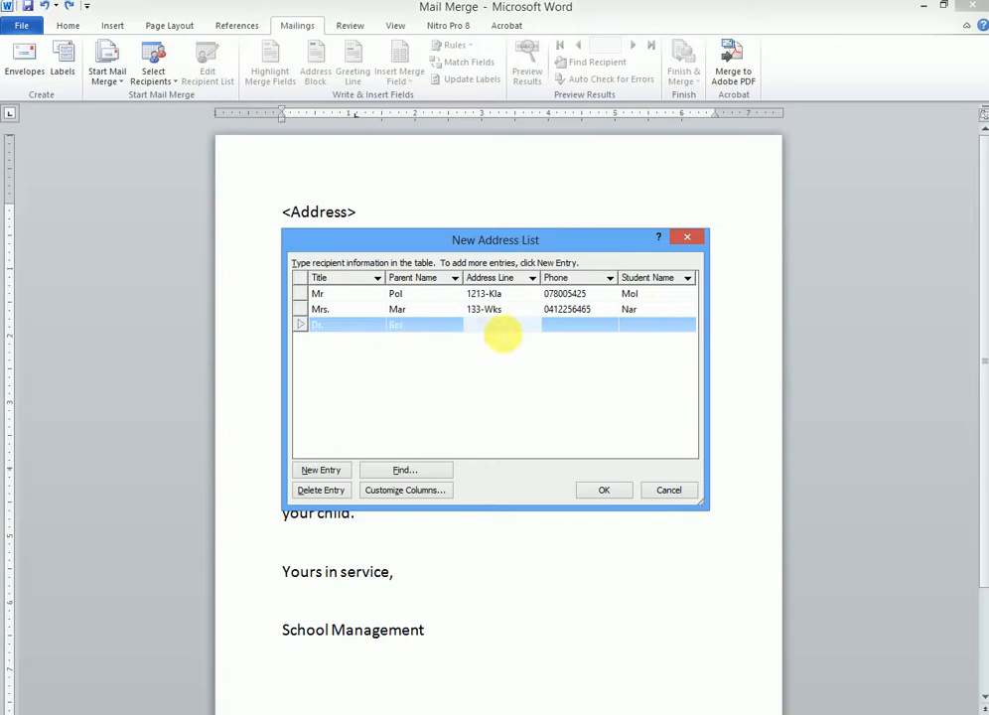
text(32-Eb)
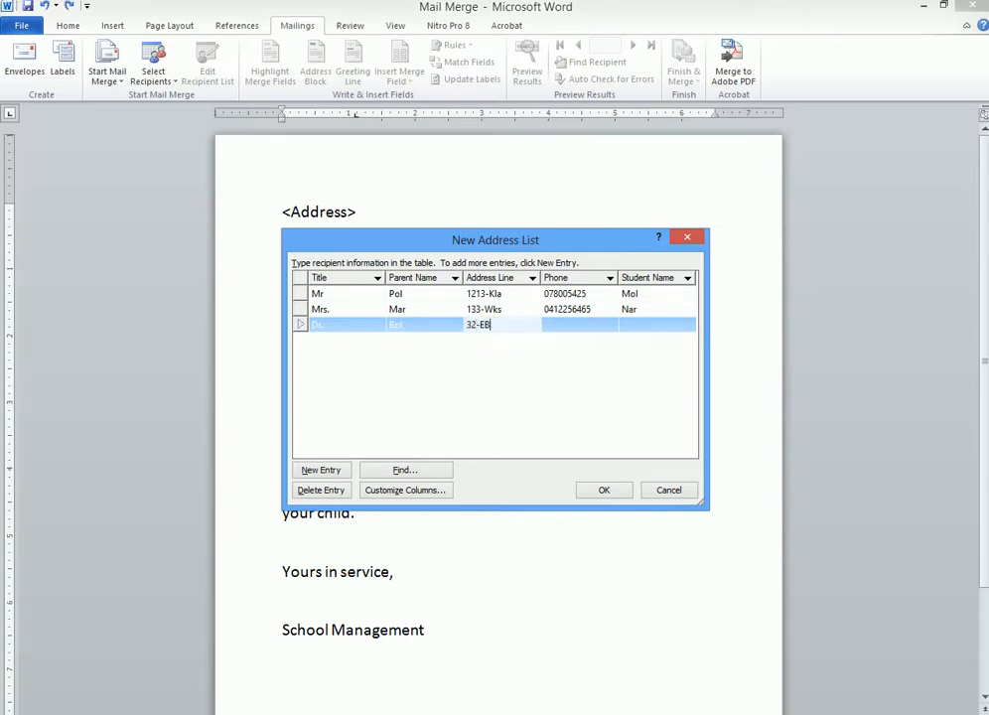
text(b)
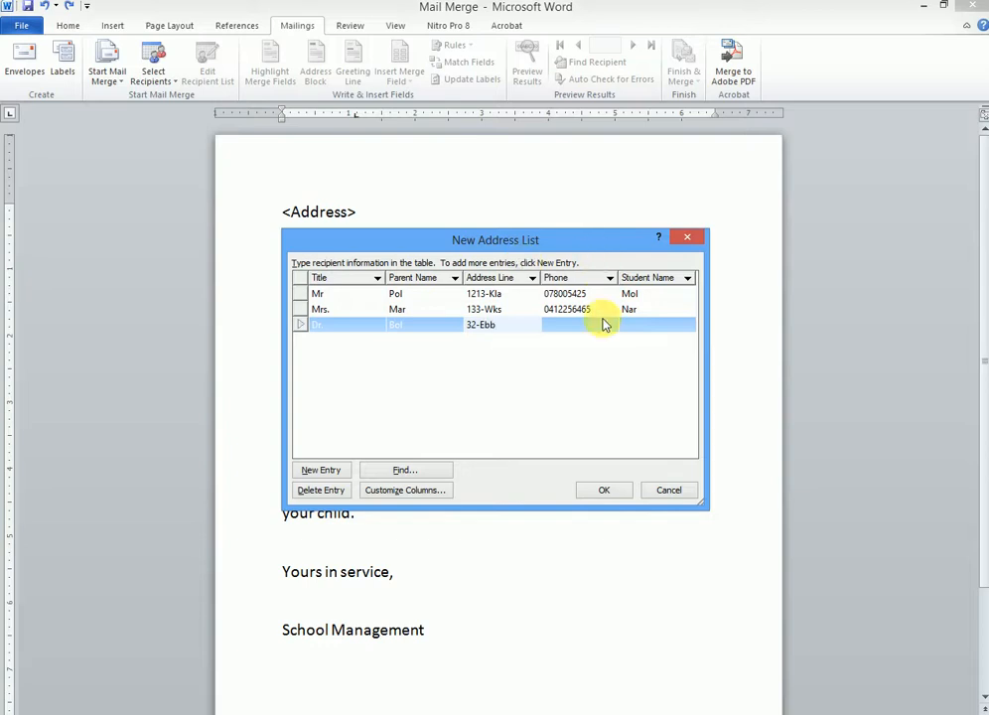
click(566, 332)
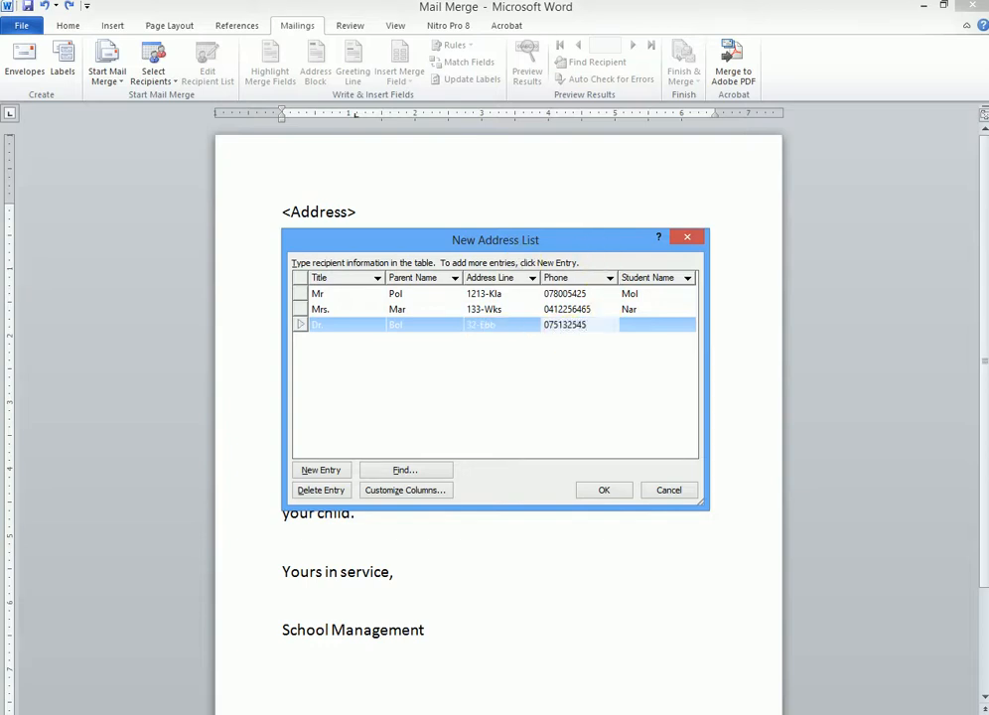
click(643, 329)
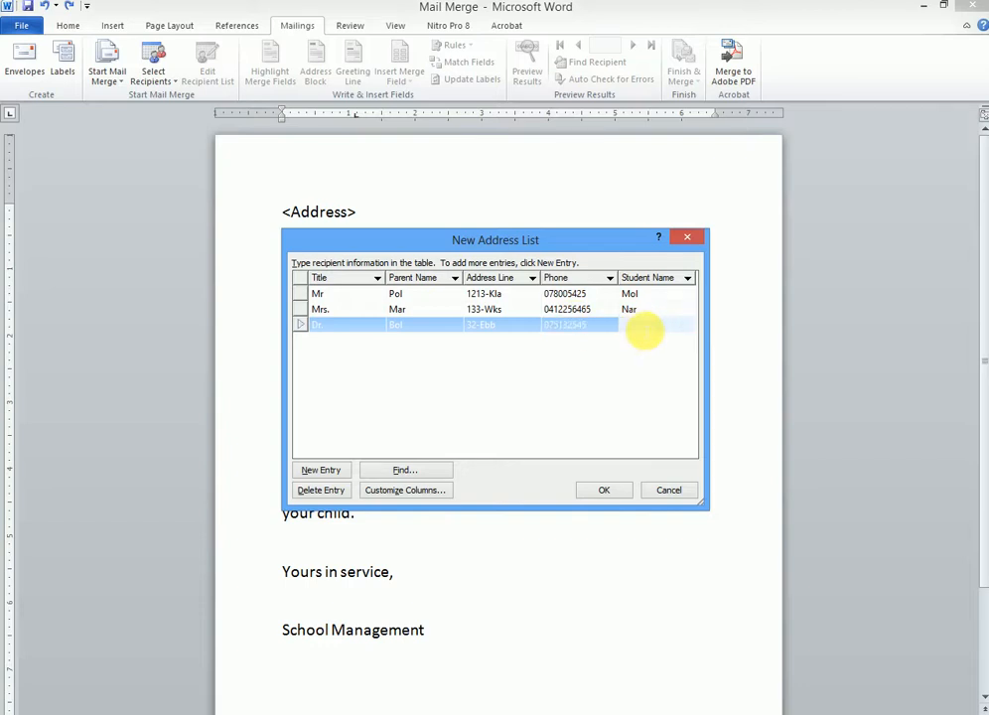
text(Vol)
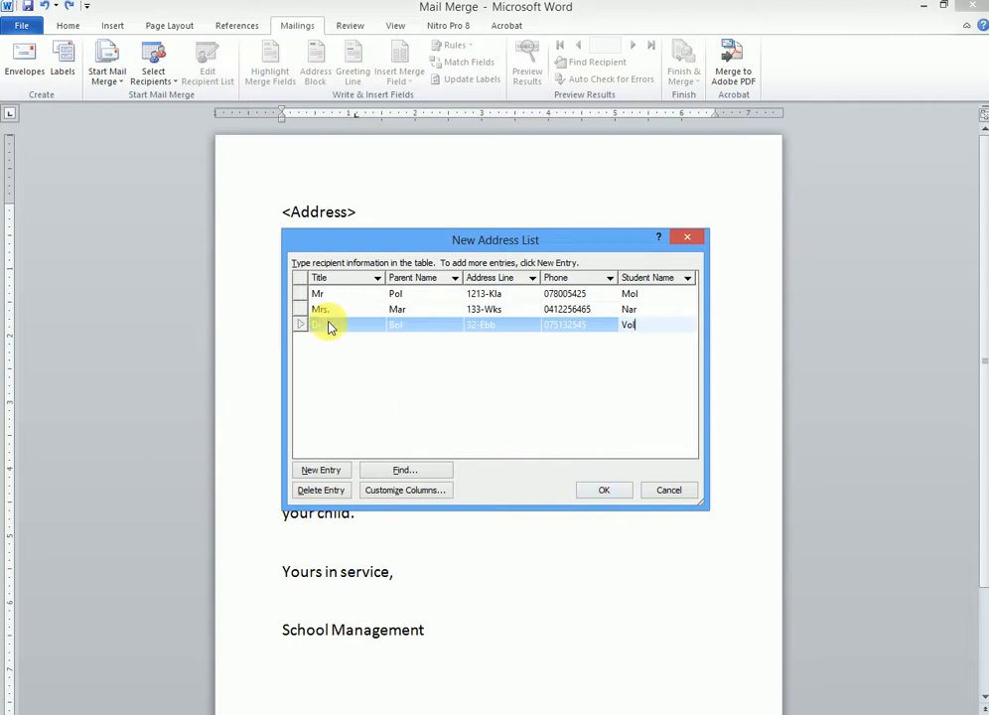
Step: Save the recipient list under the file name 'Mail List'
click(593, 491)
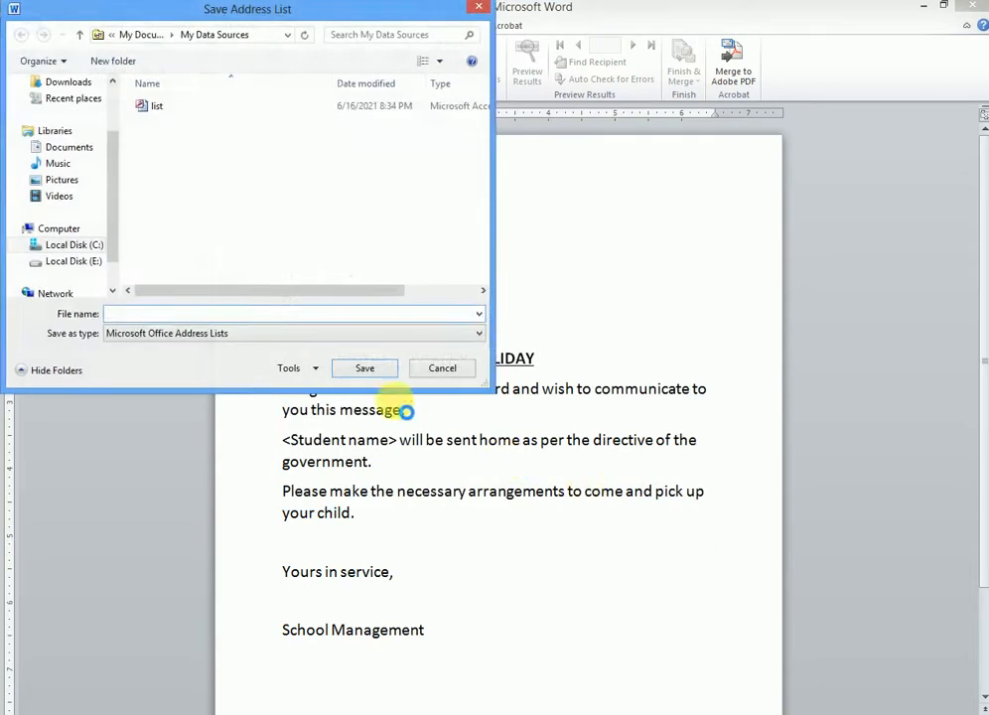
text(Mi)
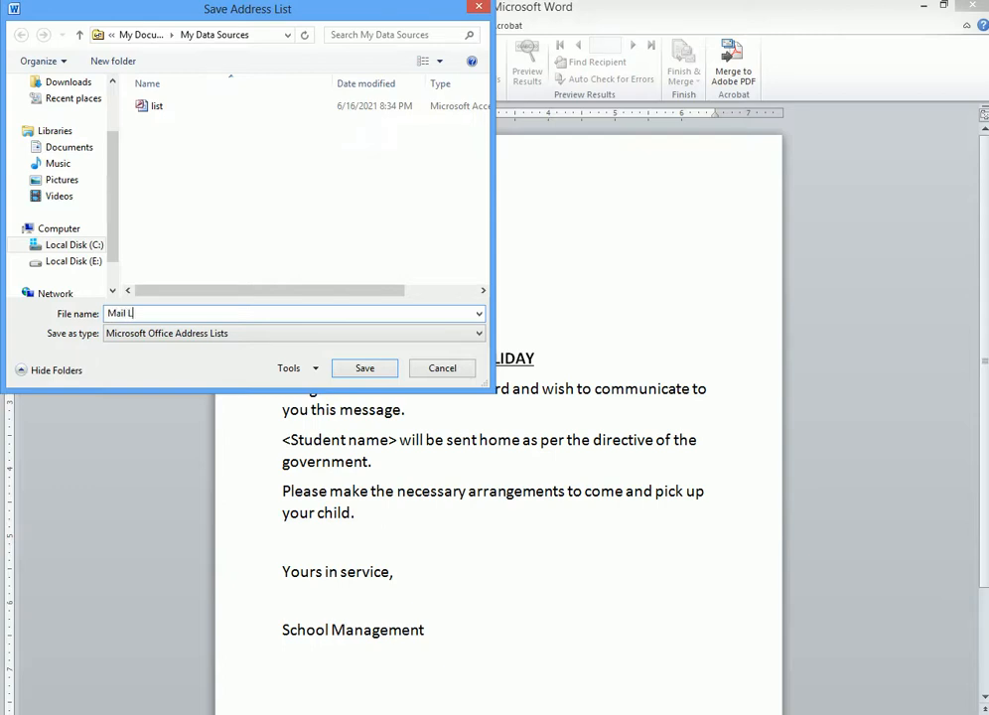
click(365, 368)
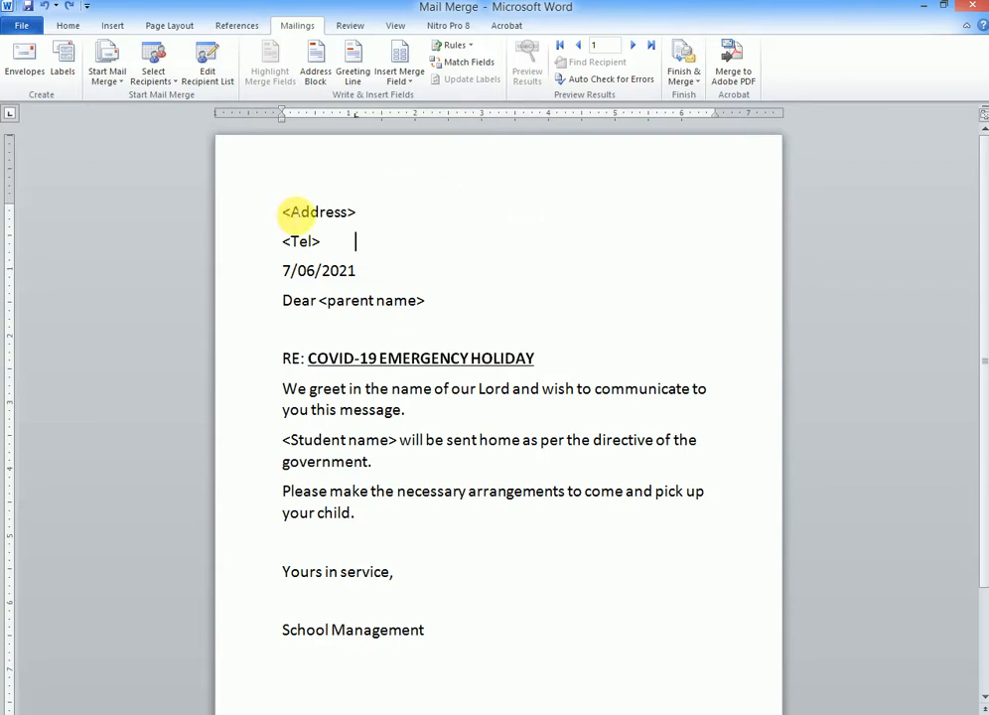
Step: Replace the <Address> placeholder with the «Address_Line» merge field
drag(283, 217, 369, 214)
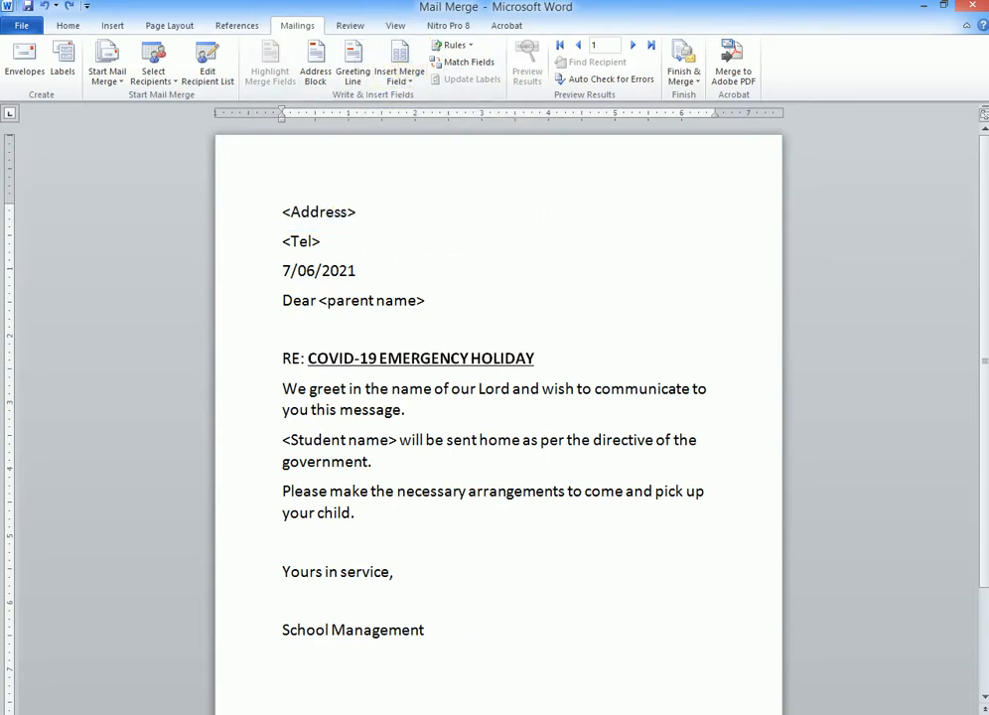
key(super+plus)
click(420, 502)
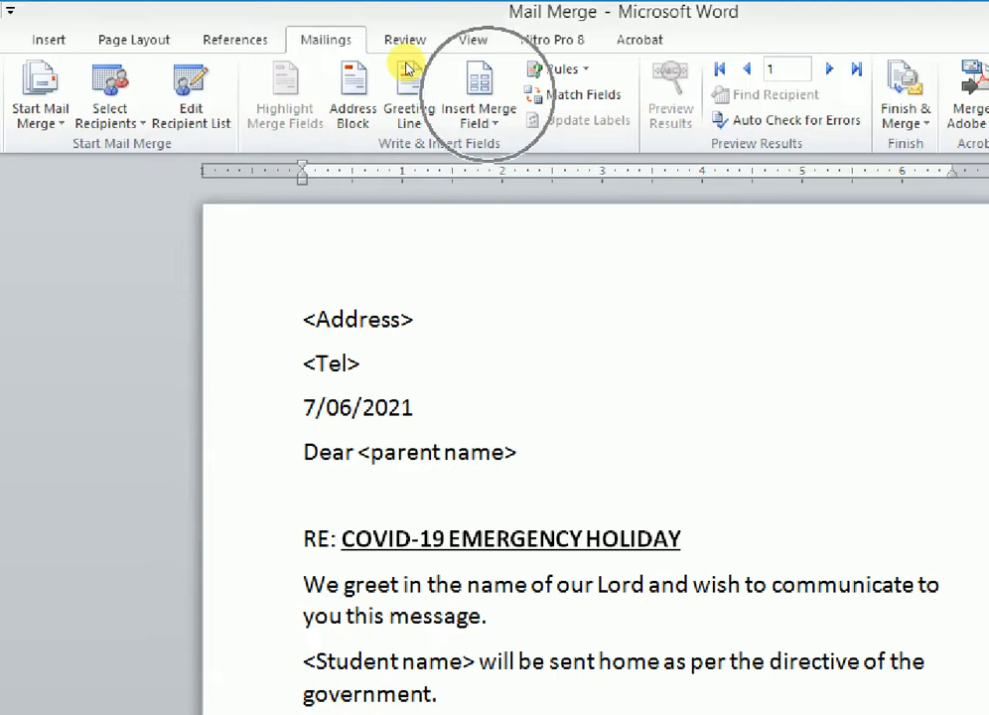
click(479, 114)
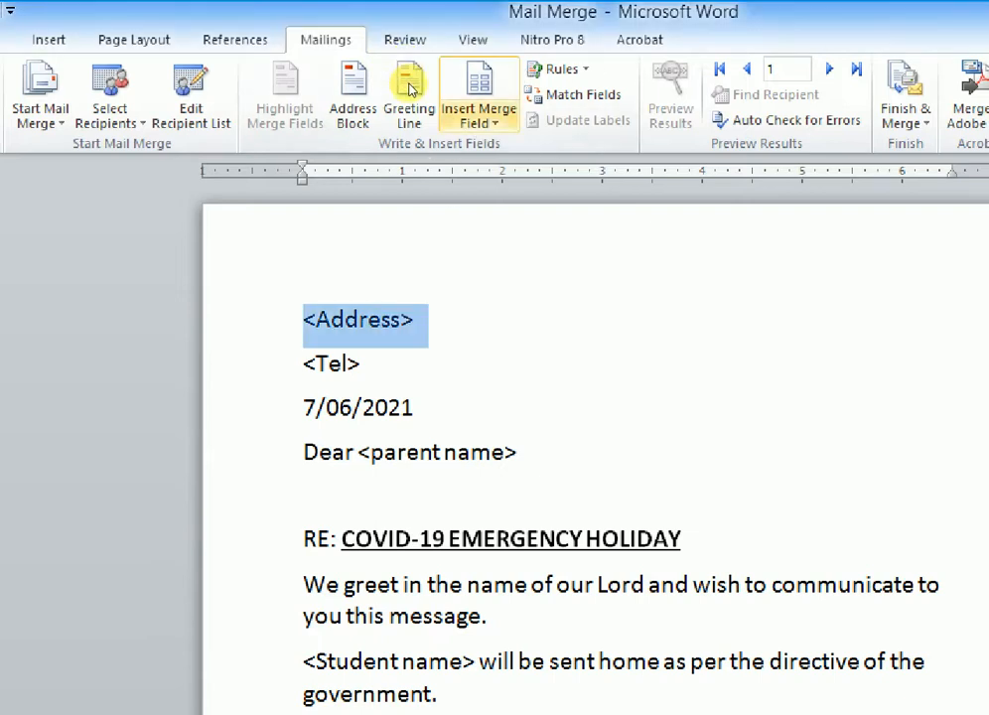
click(479, 116)
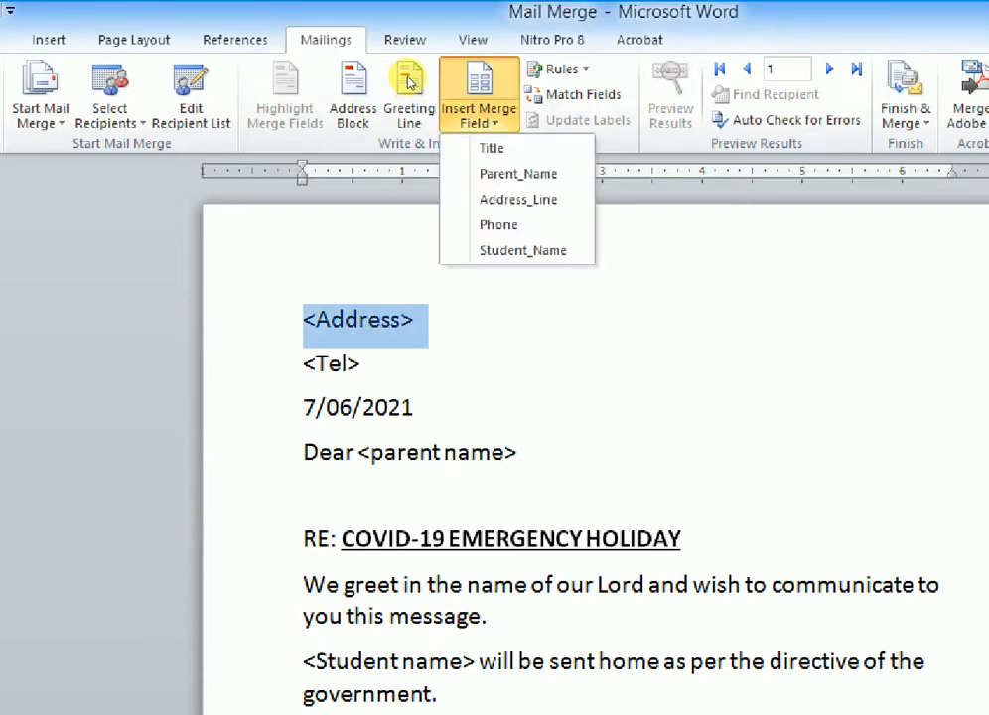
click(518, 199)
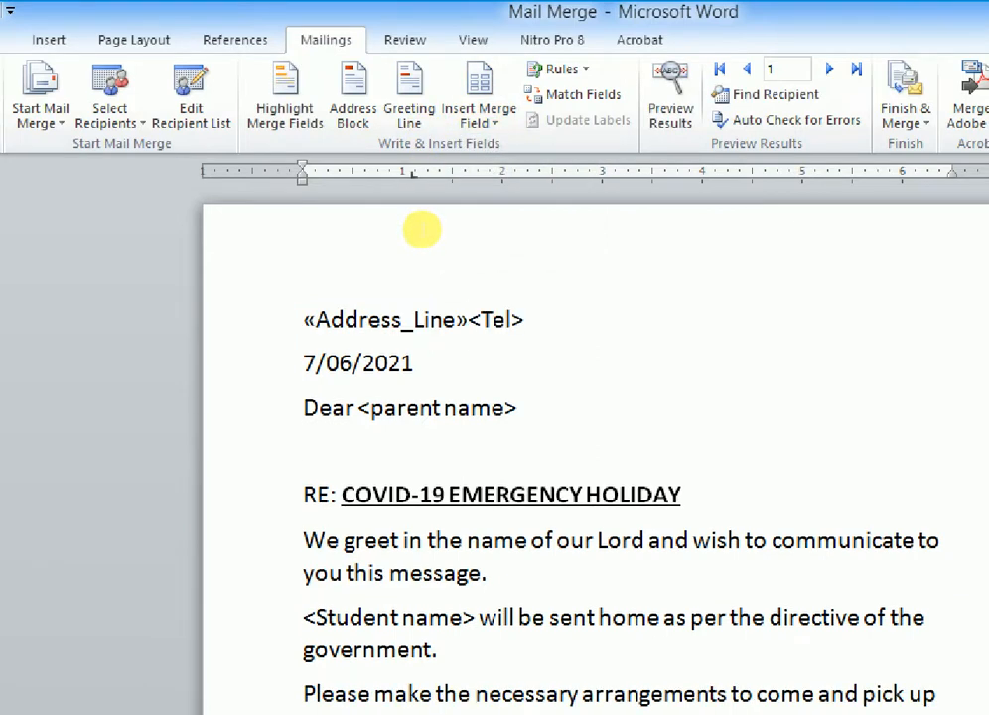
Step: Put <Tel> on its own line and replace it with the «Phone» merge field
key(Return)
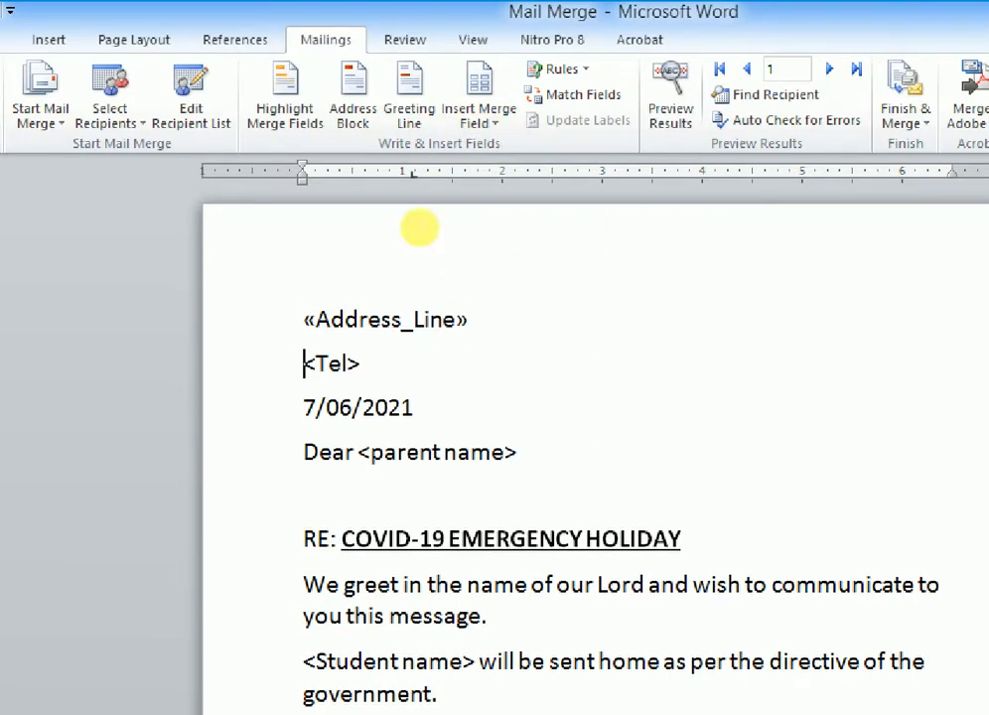
key(shift+End)
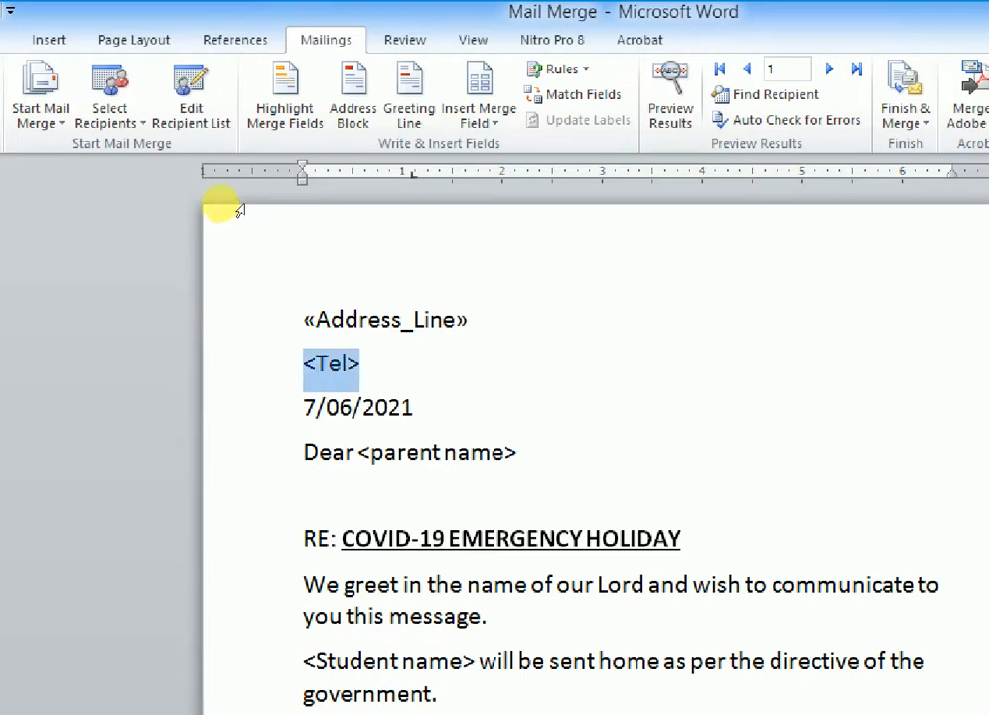
click(475, 100)
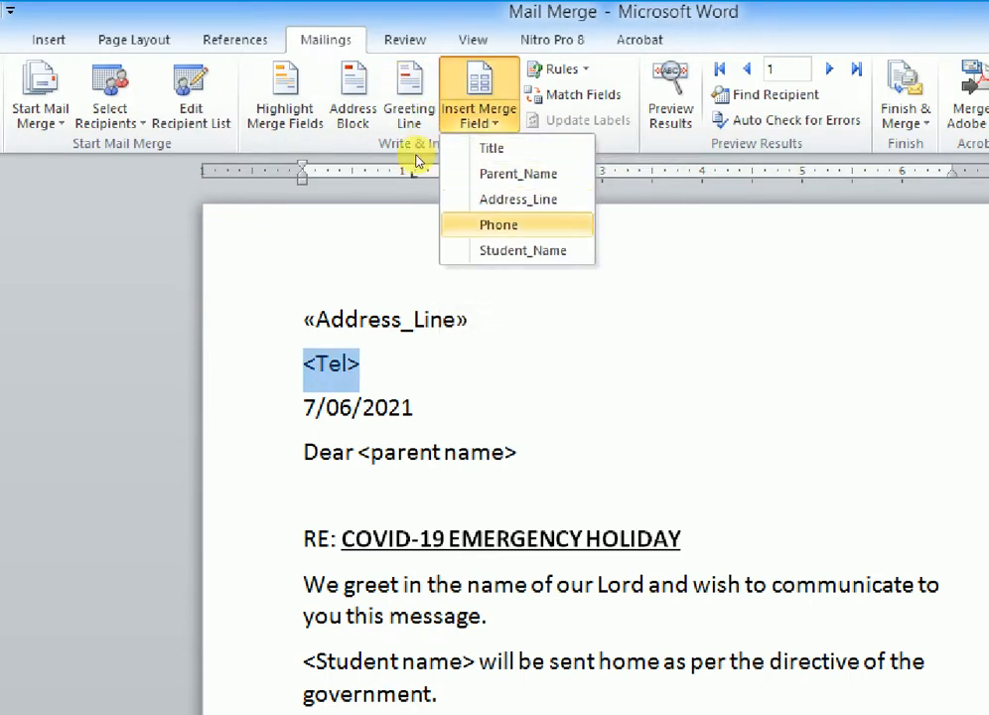
click(499, 224)
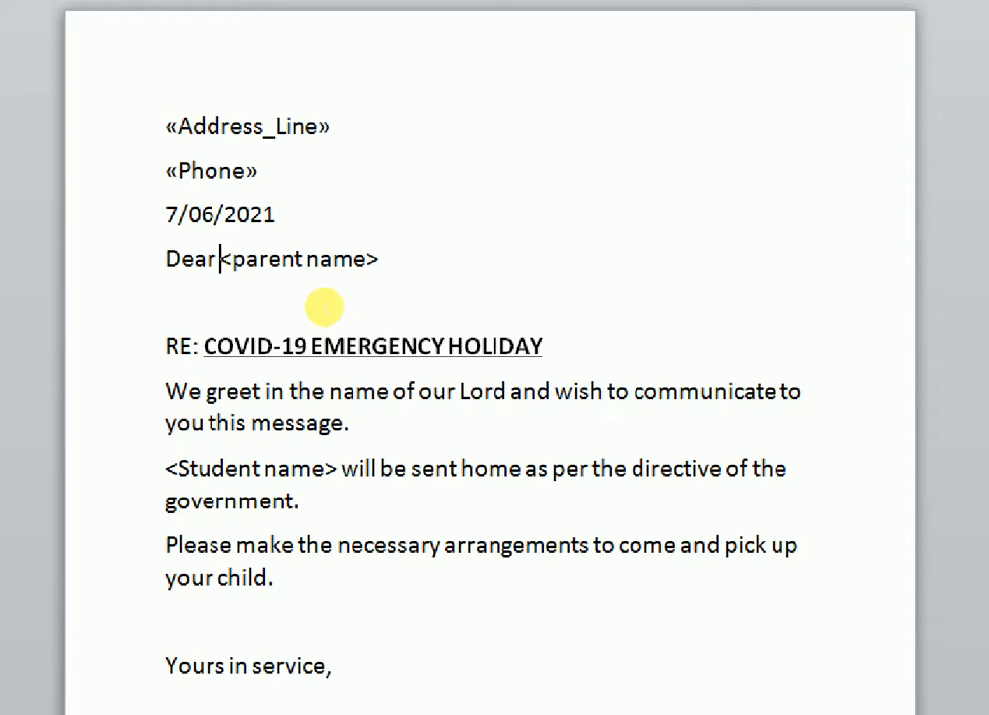
Step: Fix the double space after Dear and replace <parent name> with «Parent_Name»
key(shift+End)
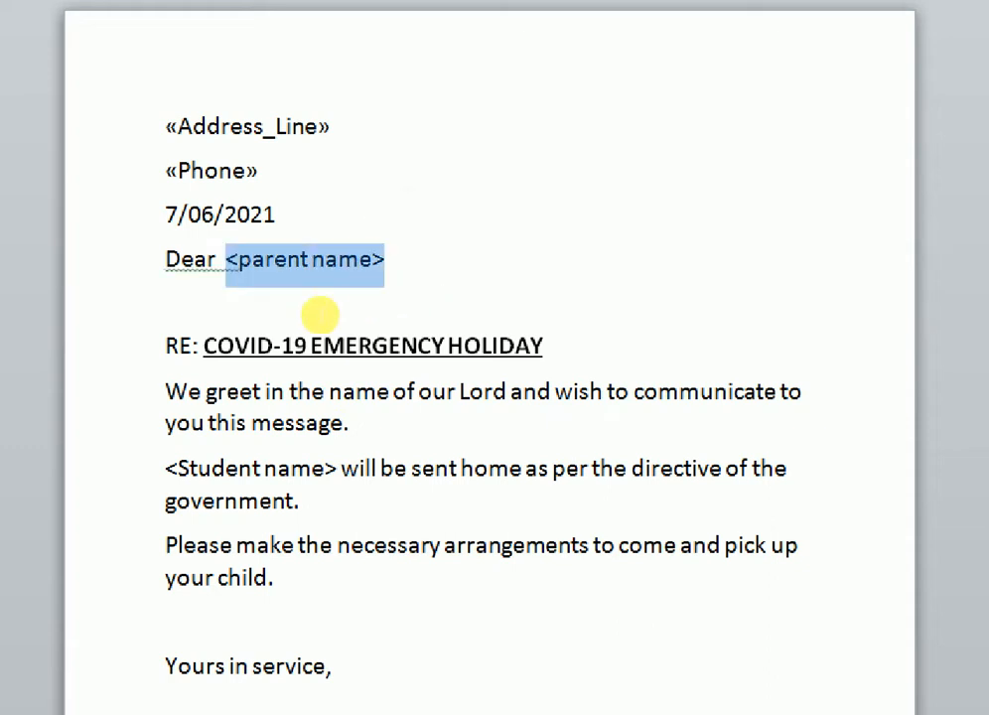
right_click(243, 270)
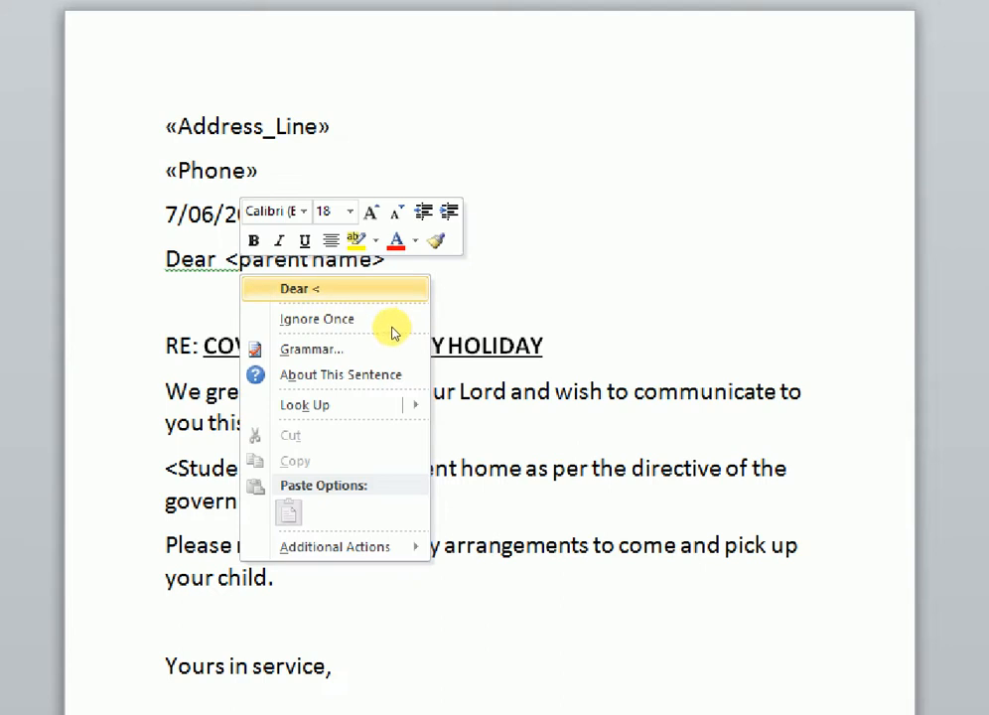
click(397, 288)
drag(326, 313, 433, 305)
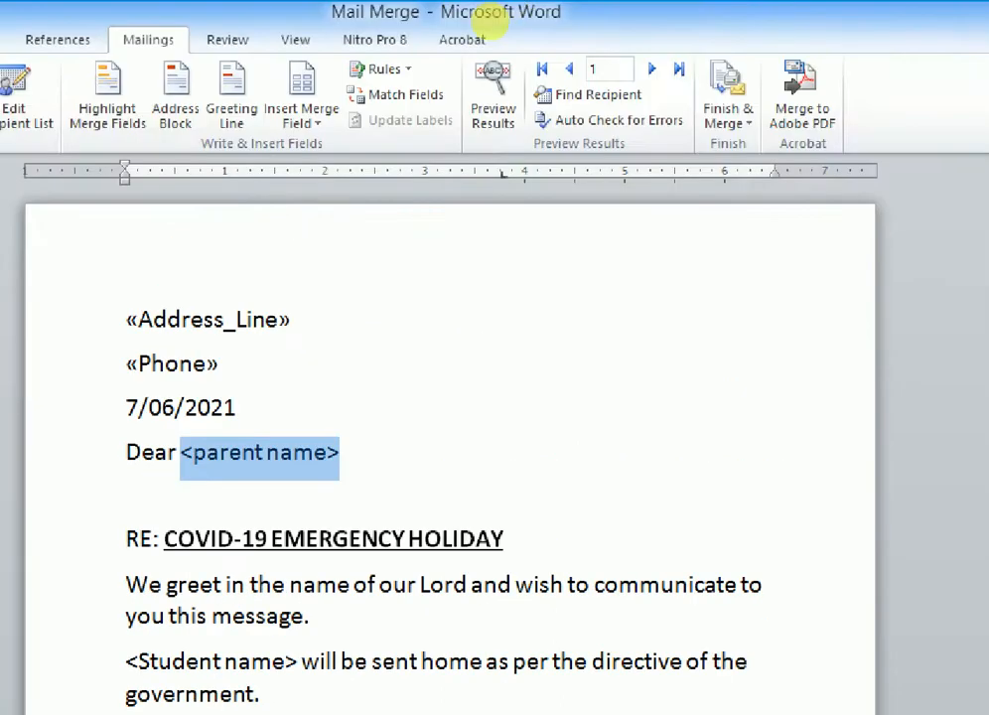
click(302, 110)
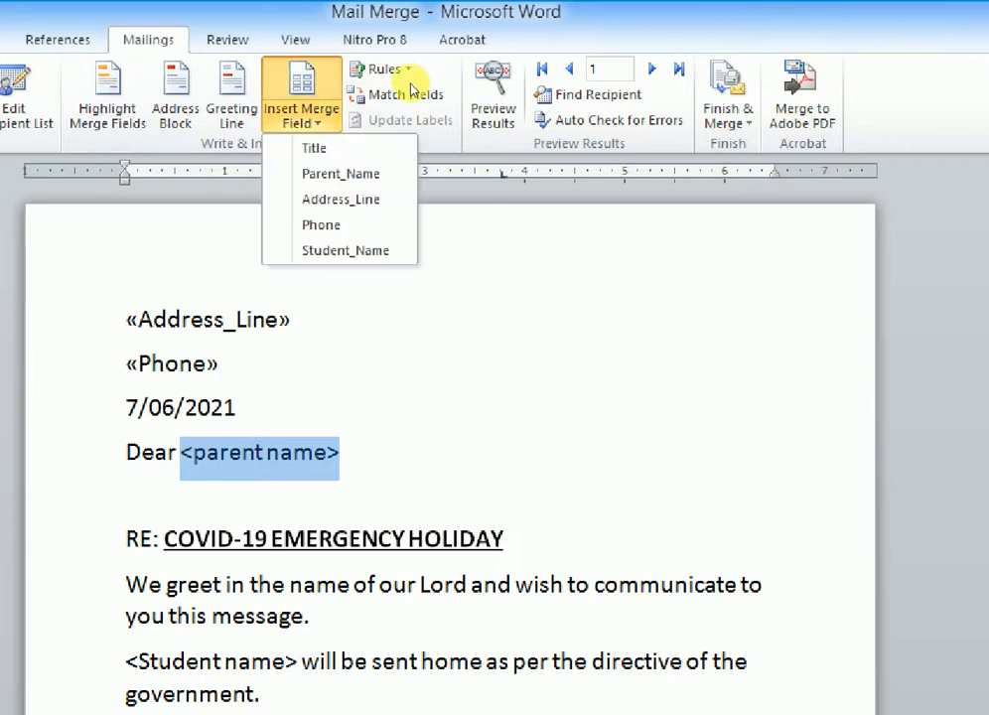
click(341, 174)
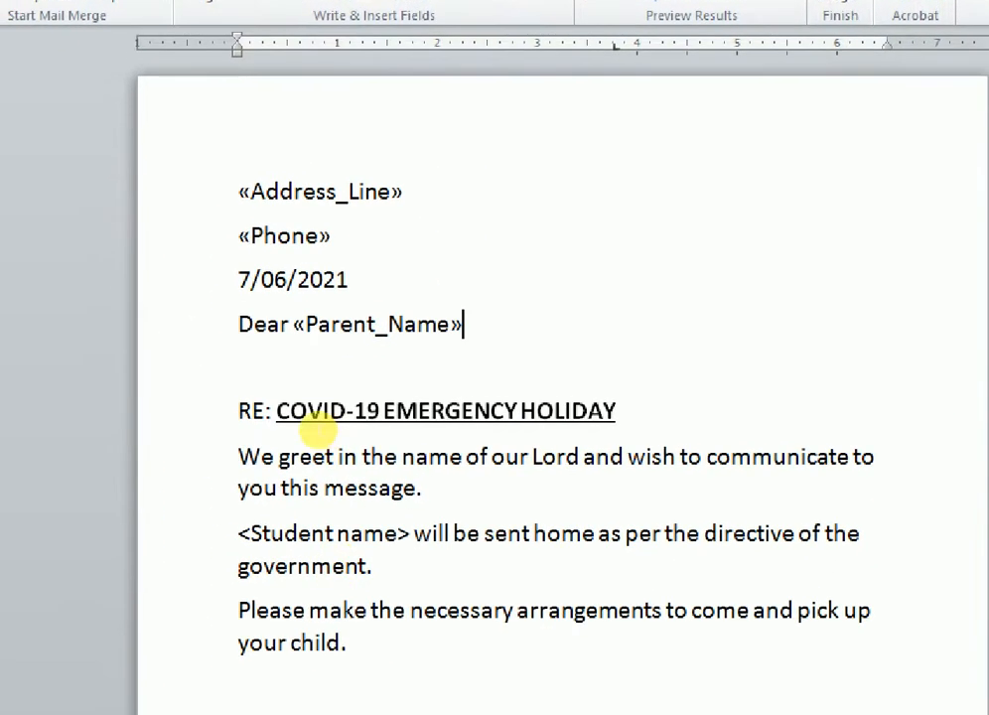
Step: Replace the <Student name> placeholder with the «Student_Name» merge field
drag(240, 534, 397, 533)
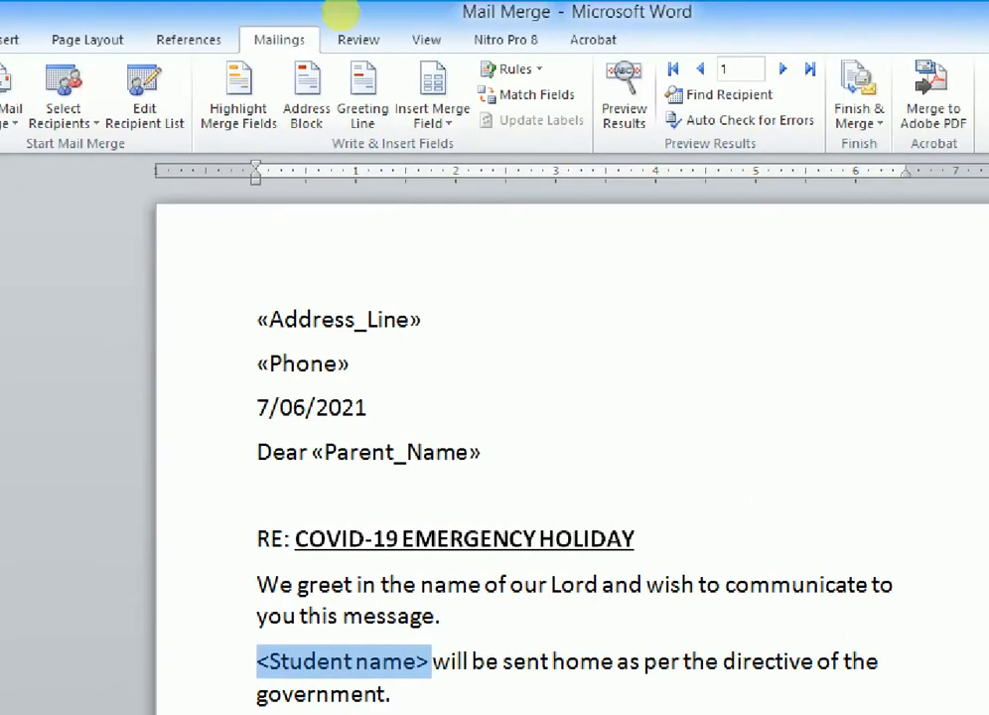
click(418, 85)
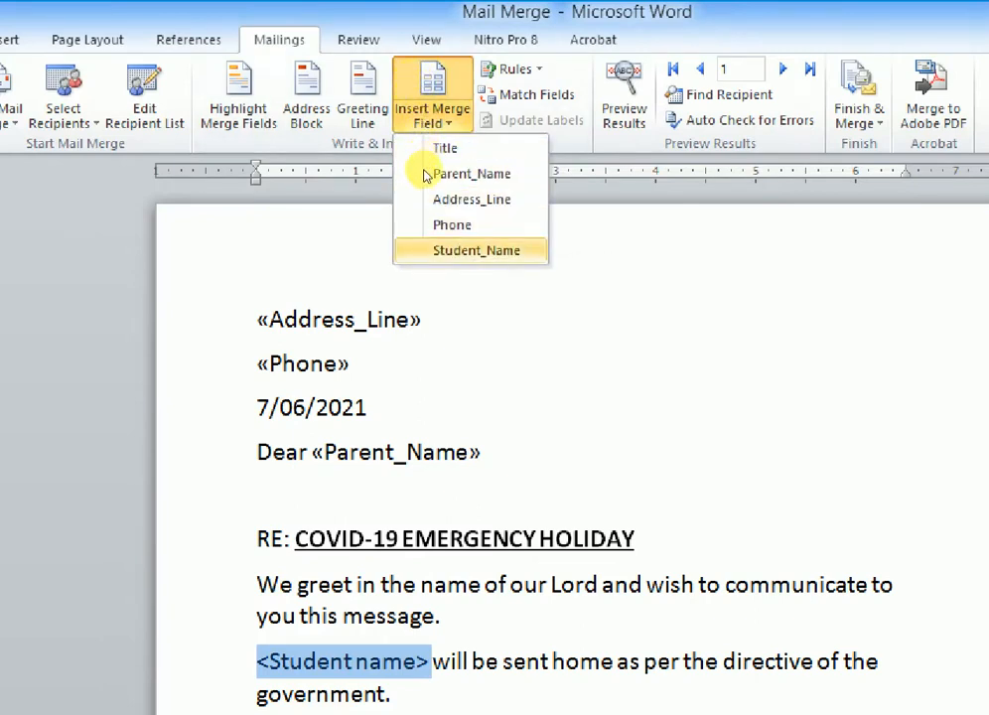
click(430, 250)
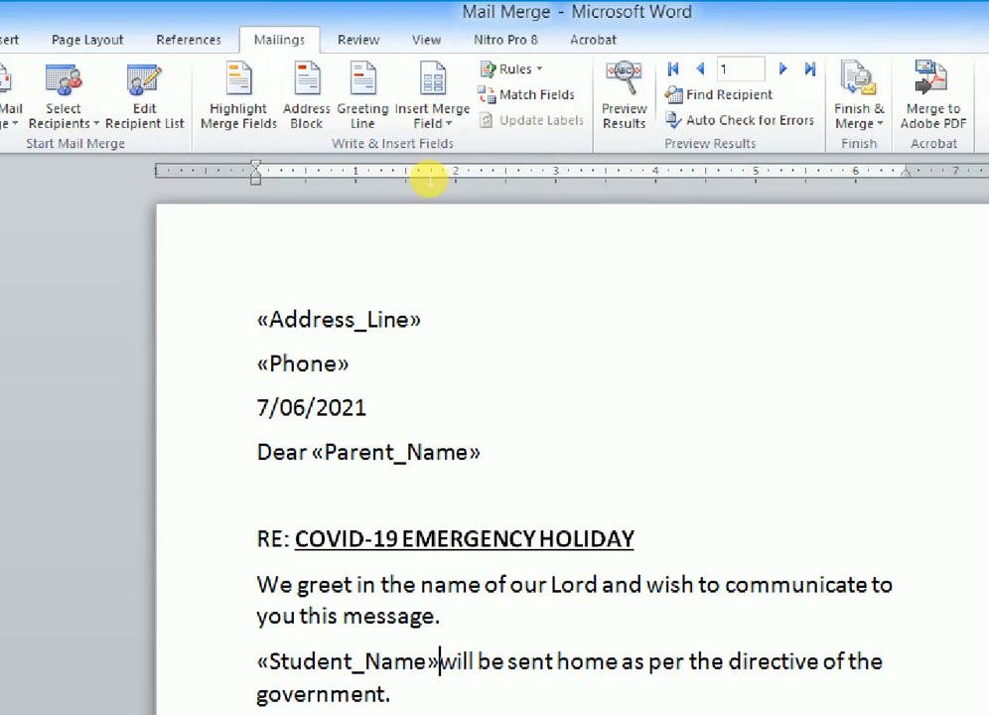
key(Down)
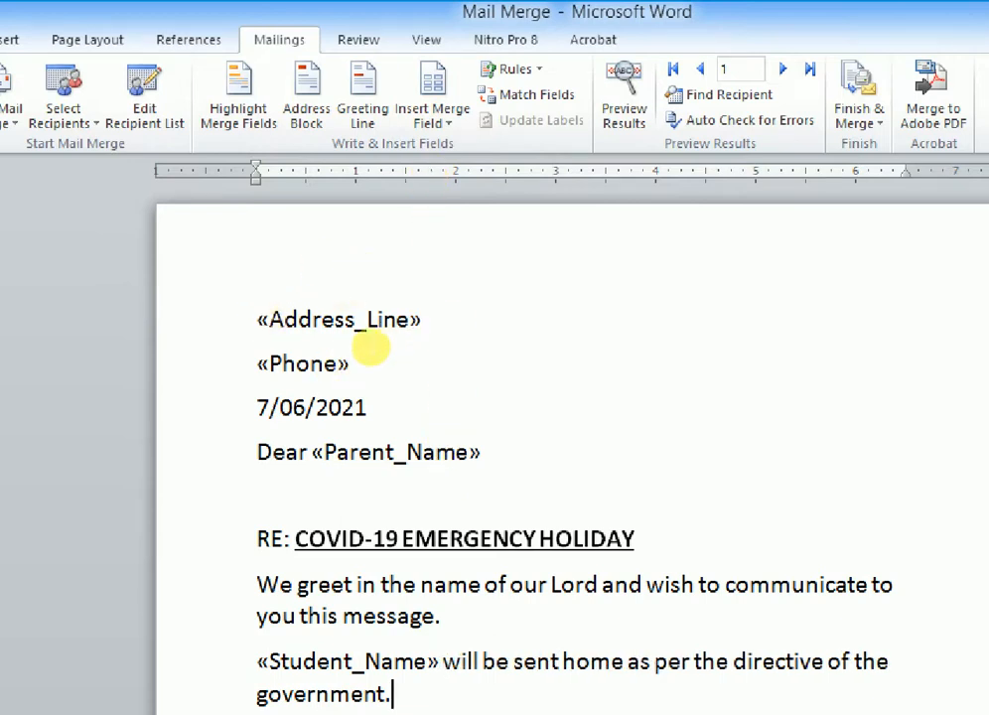
Step: Insert the «Title» merge field right after Dear
click(309, 452)
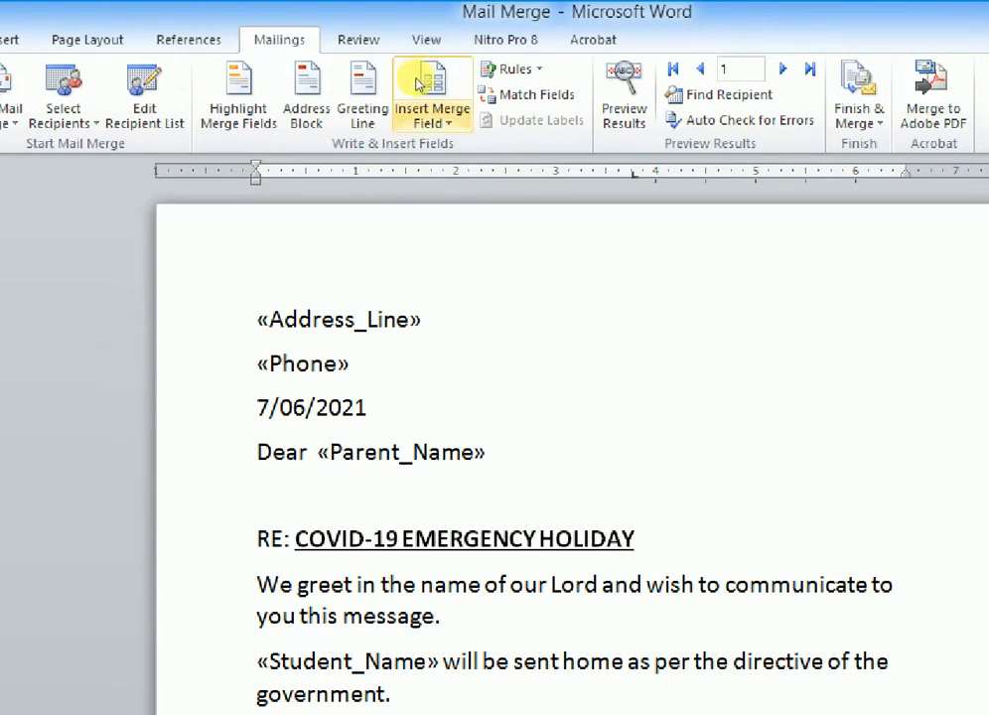
click(408, 86)
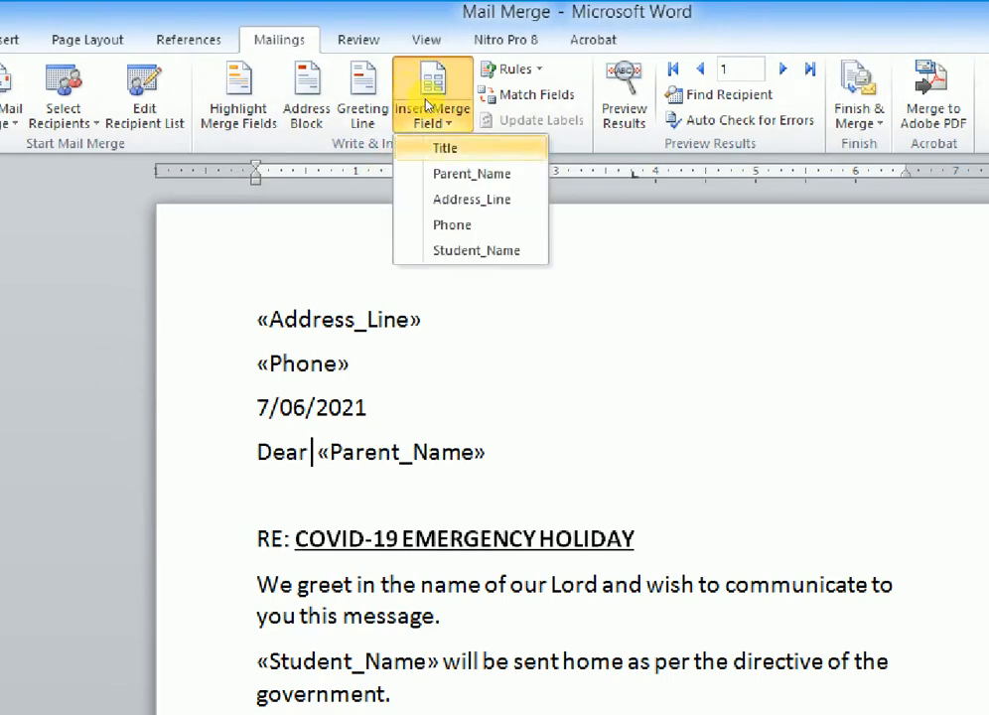
click(444, 147)
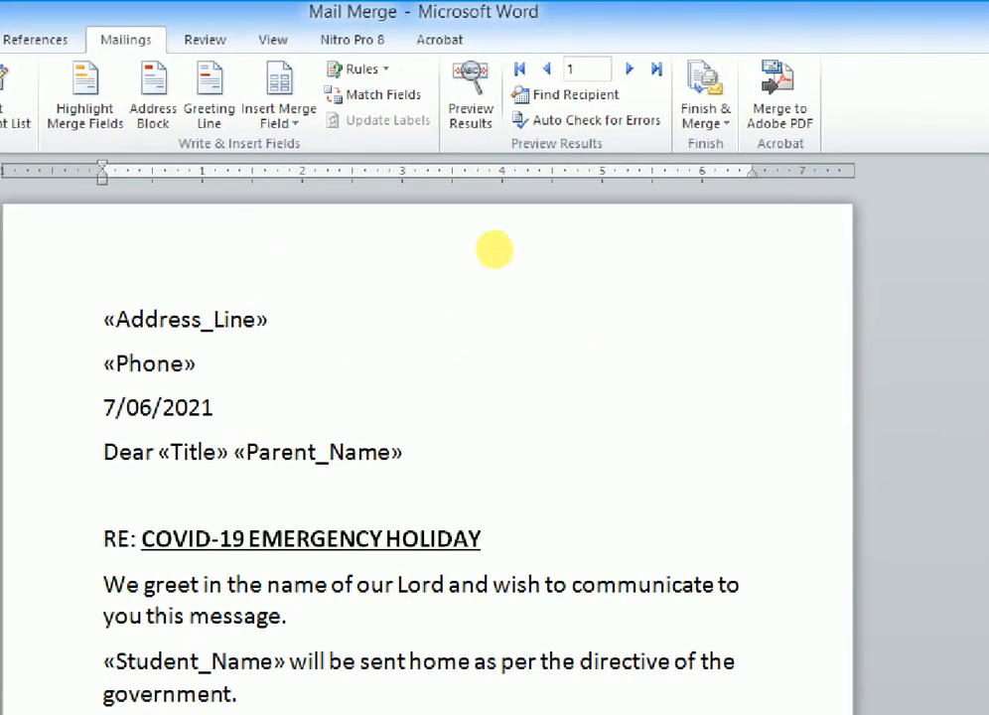
Step: Finish the merge as individual documents, merging all records into a new document
click(695, 77)
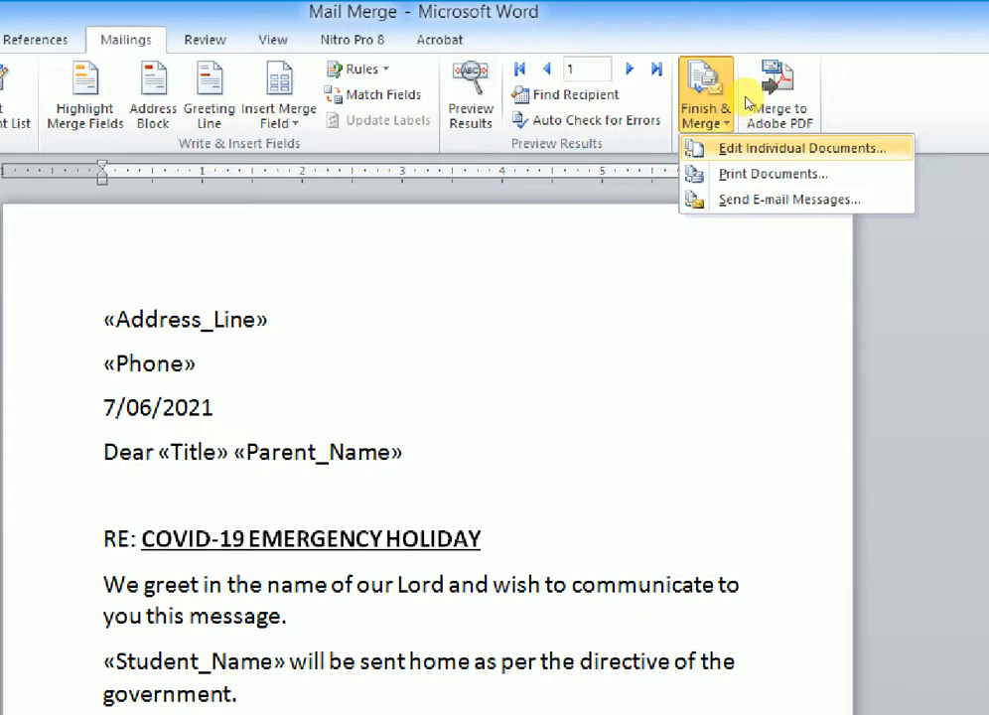
key(Return)
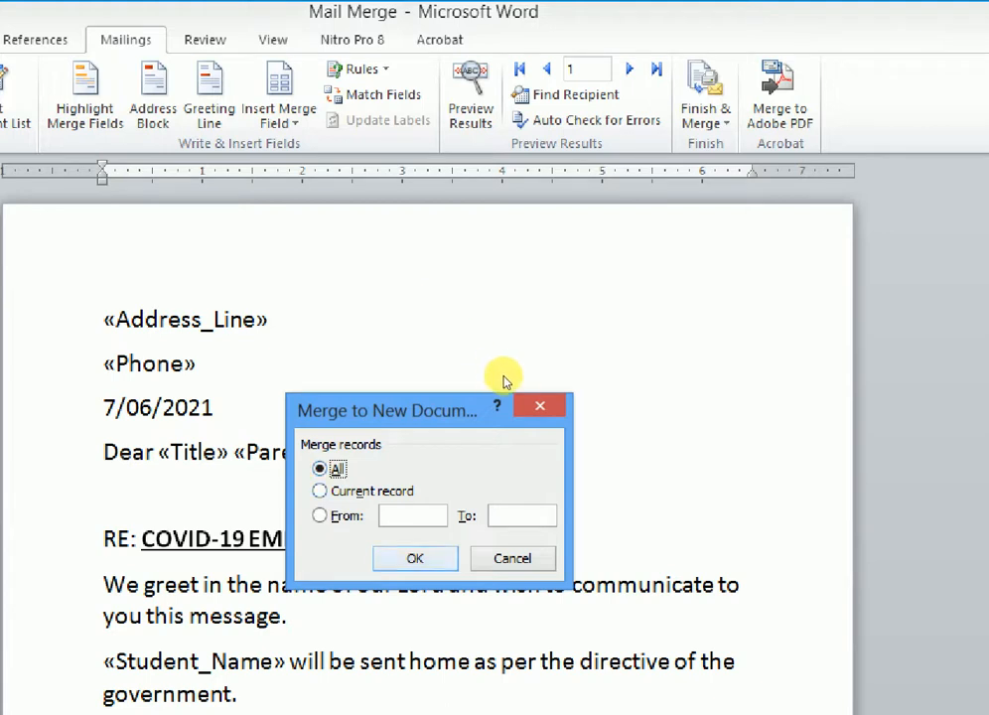
key(Return)
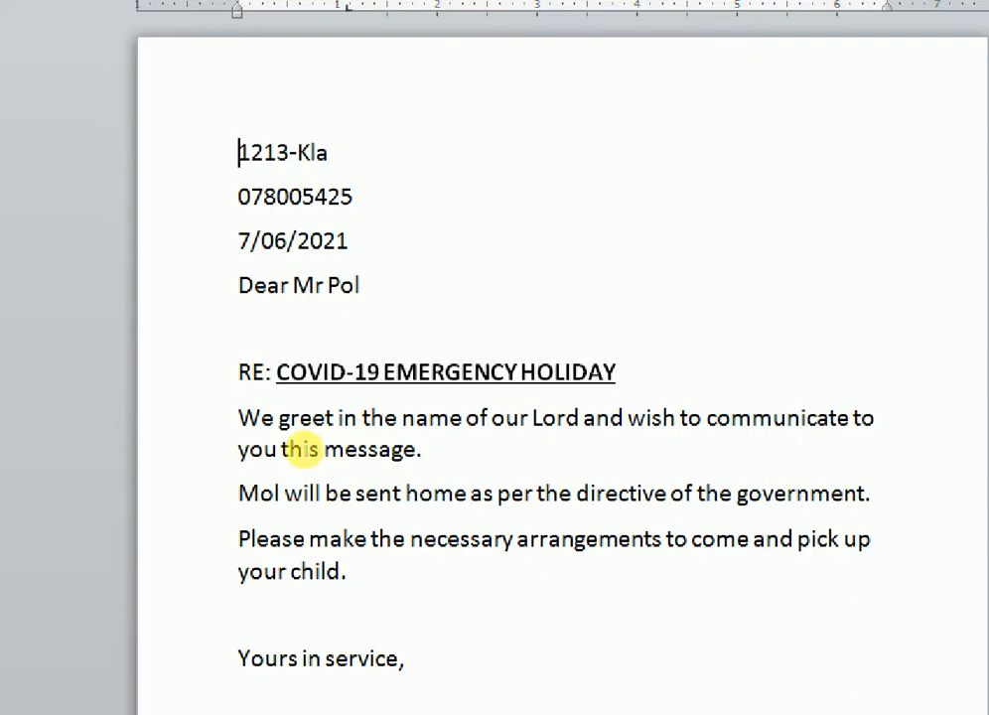
Step: Move through the merged document to check the second and third recipients' personalized letters
key(ctrl+Page_Down)
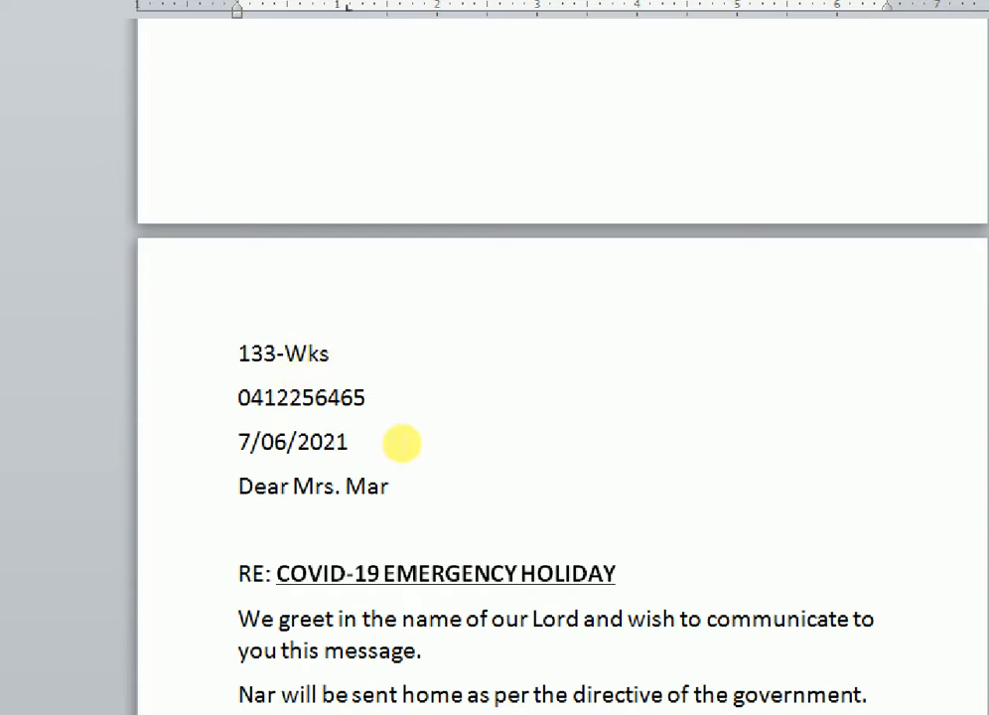
key(Page_Down)
key(Page_Down)
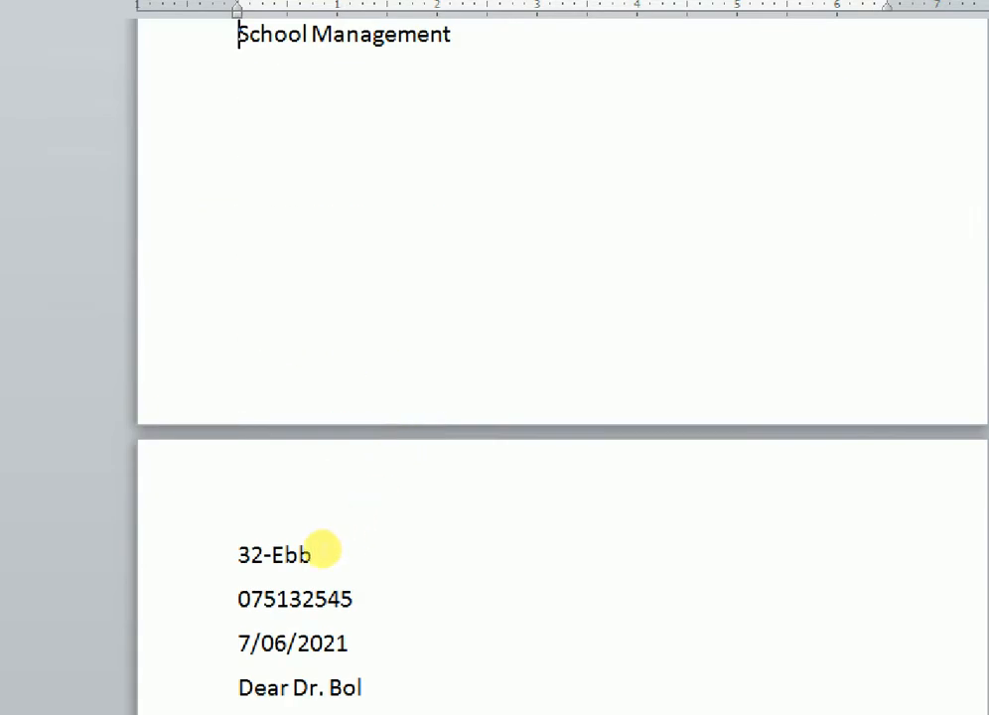